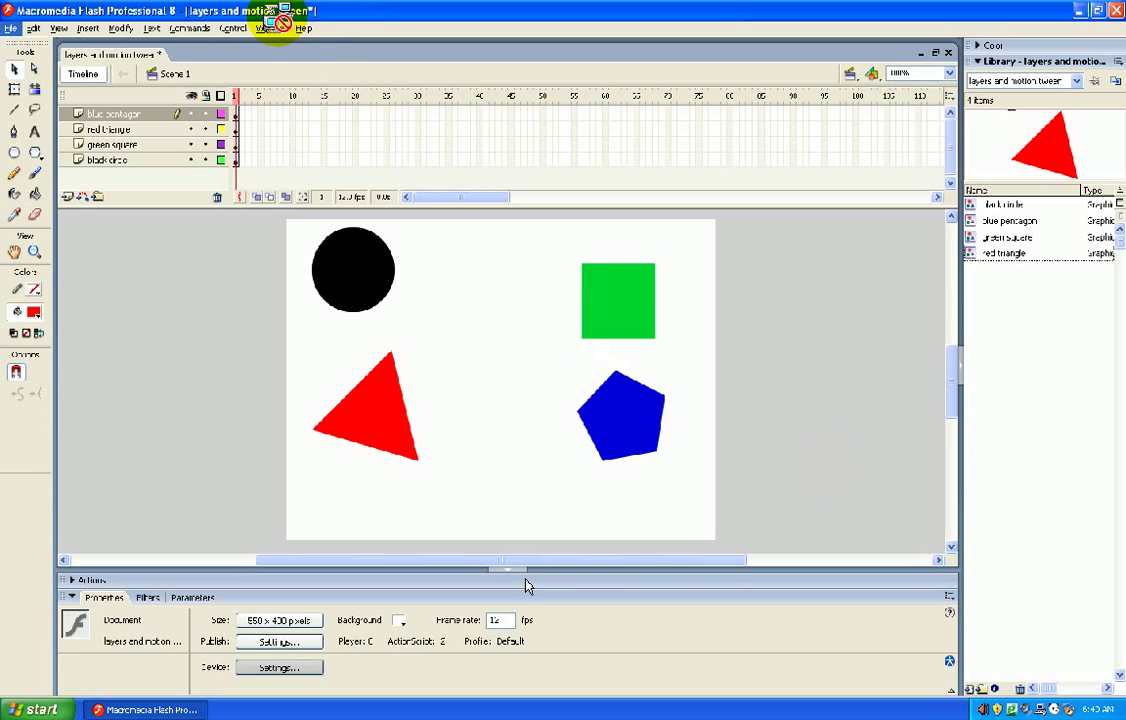
Turn off the black circle layer's visibility so only the square, triangle and pentagon show
left_click_drag(272, 16, 193, 156)
Hide the circle, square, triangle and pentagon layers, then show all four again
left_click(190, 159)
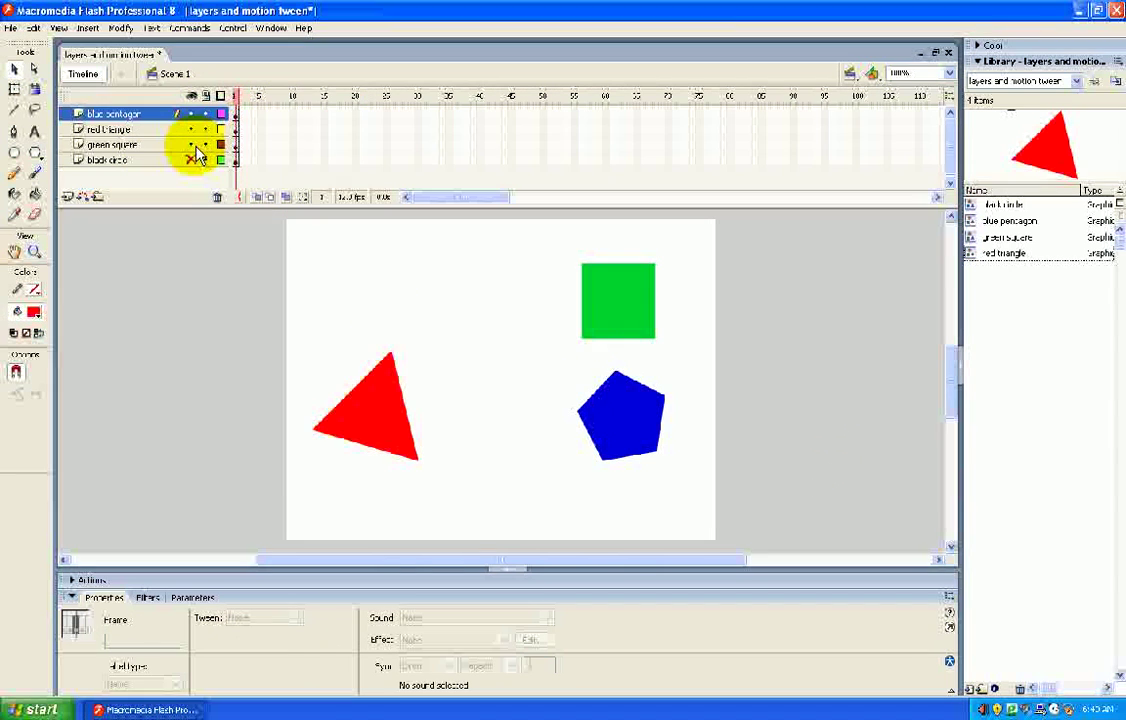
left_click(192, 144)
left_click(192, 129)
left_click(192, 113)
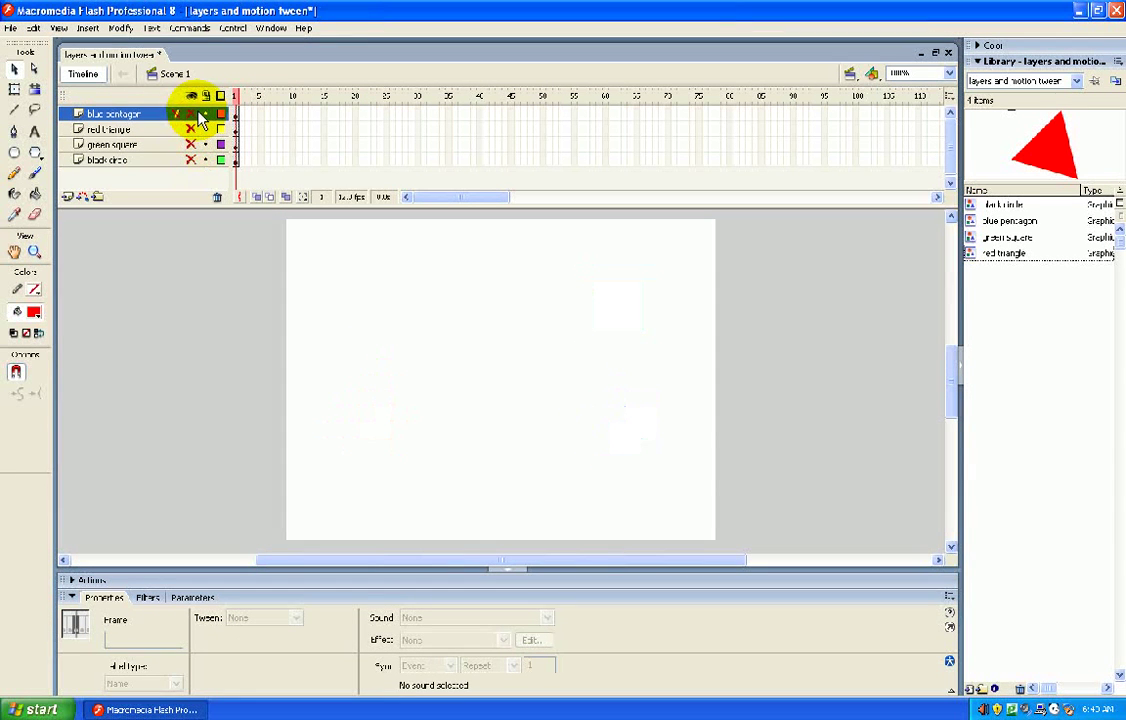
left_click(191, 129)
left_click(191, 113)
left_click(191, 144)
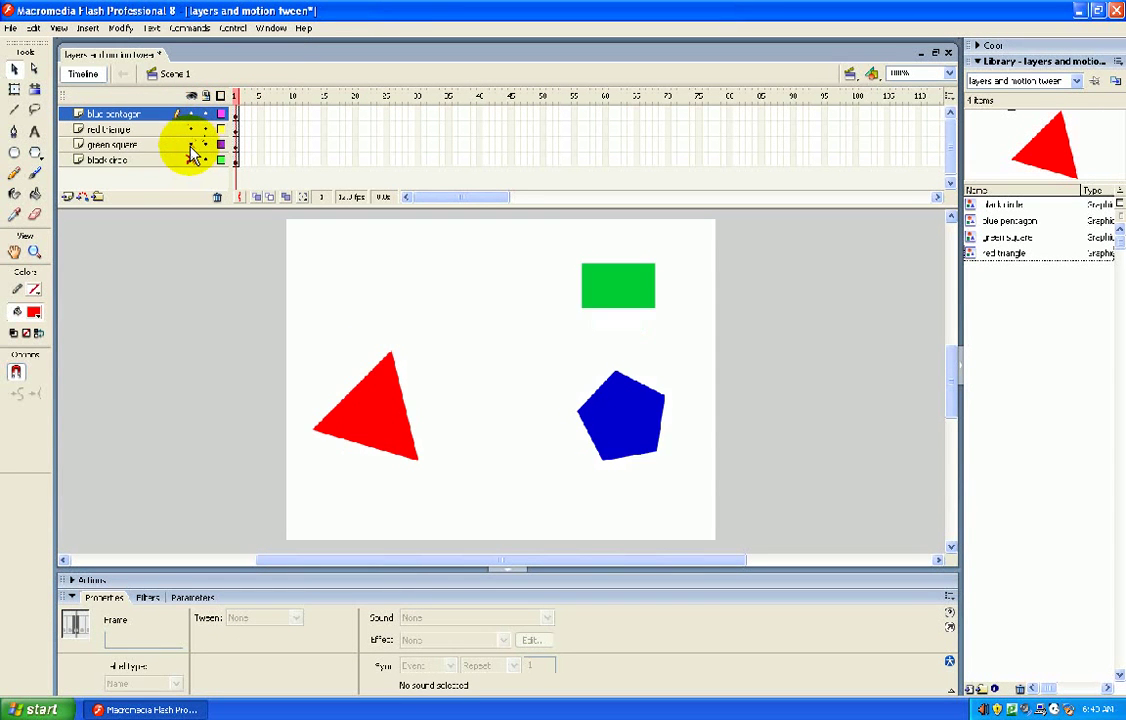
left_click(192, 160)
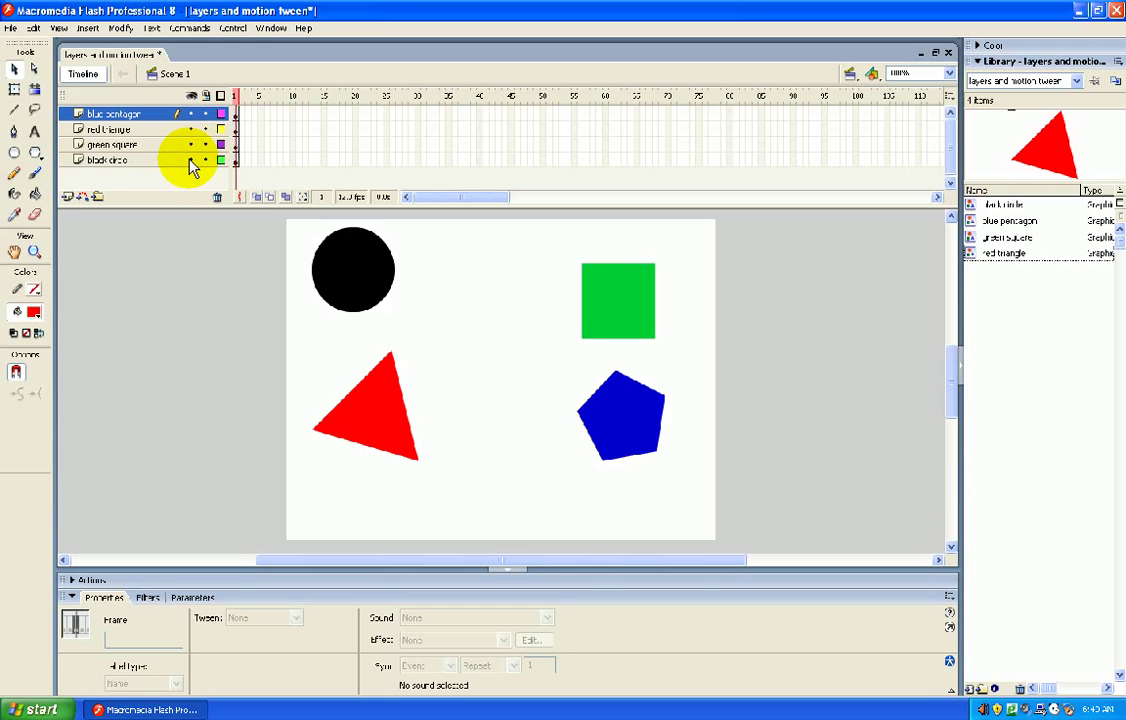
Lock the pentagon, triangle and square layers, then unlock them all again
left_click(205, 113)
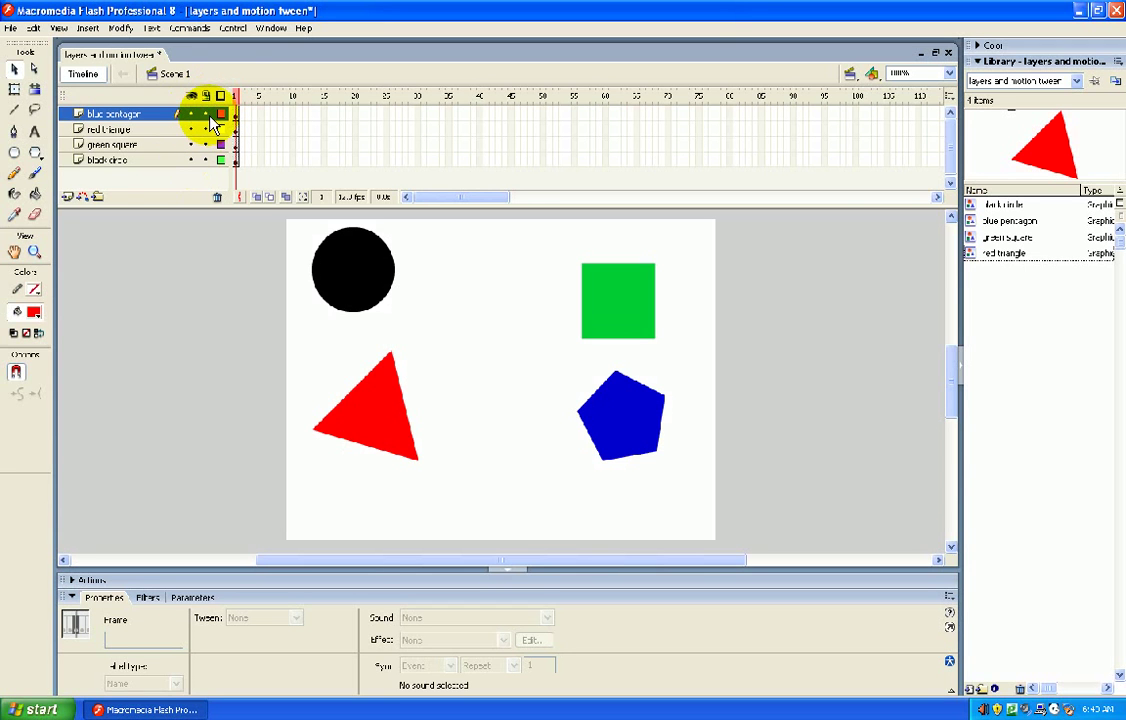
left_click(205, 129)
left_click(205, 144)
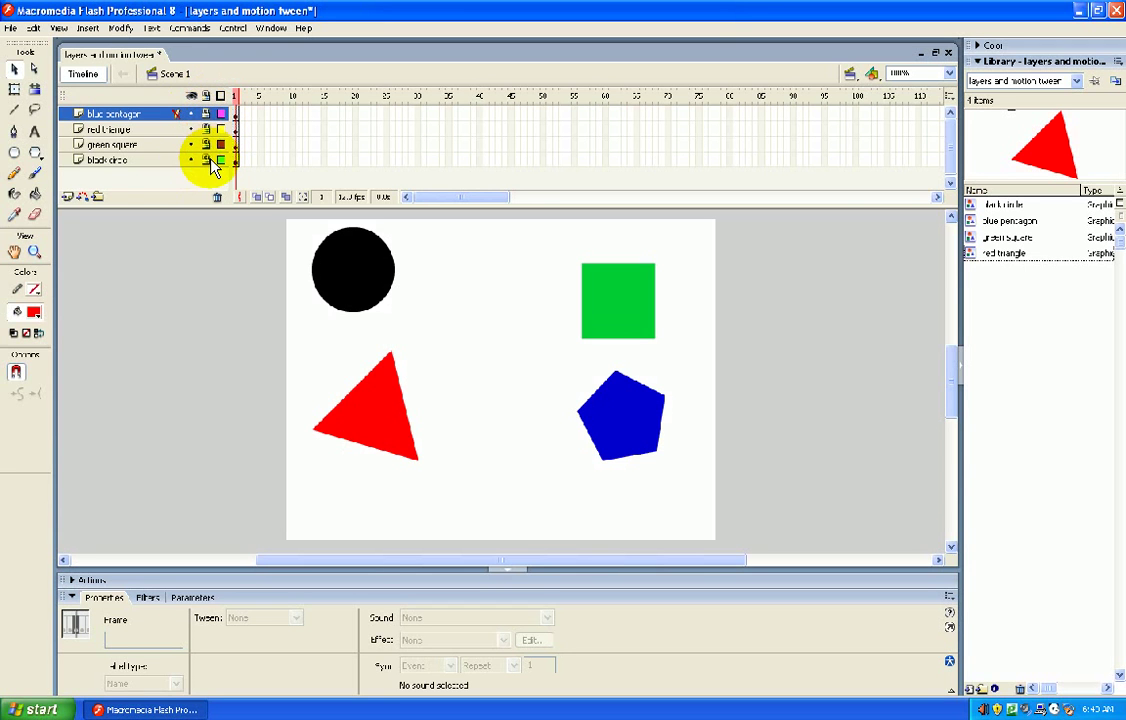
left_click(205, 113)
left_click(205, 129)
left_click(205, 144)
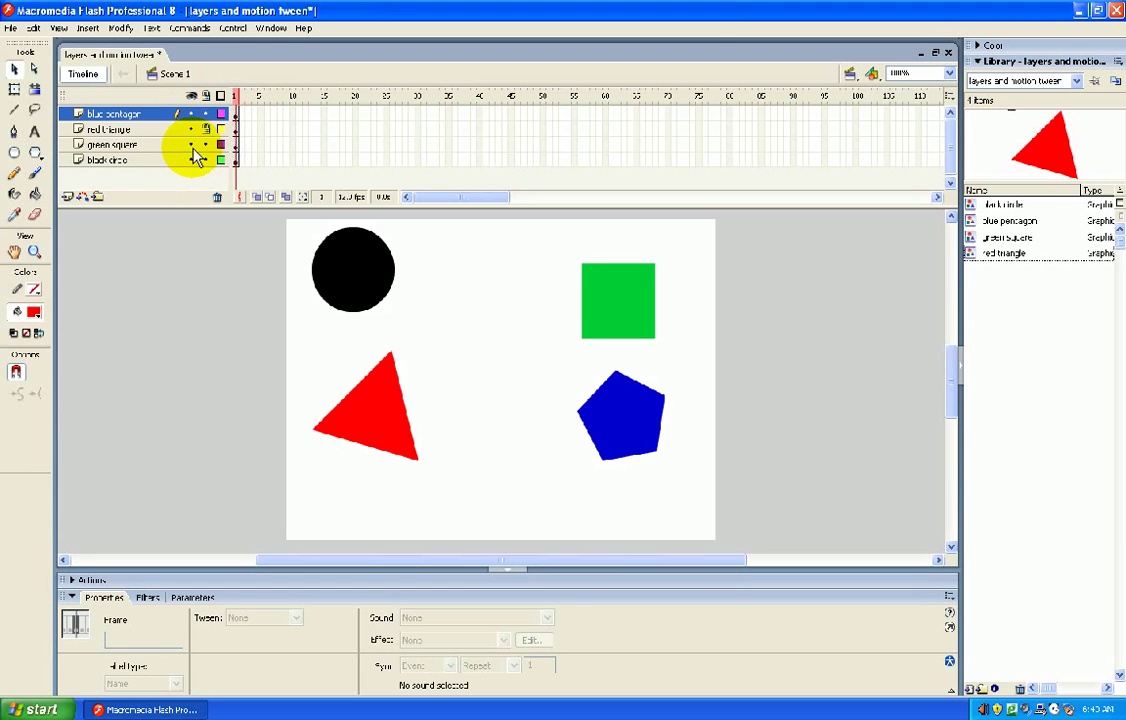
left_click(205, 129)
left_click(205, 129)
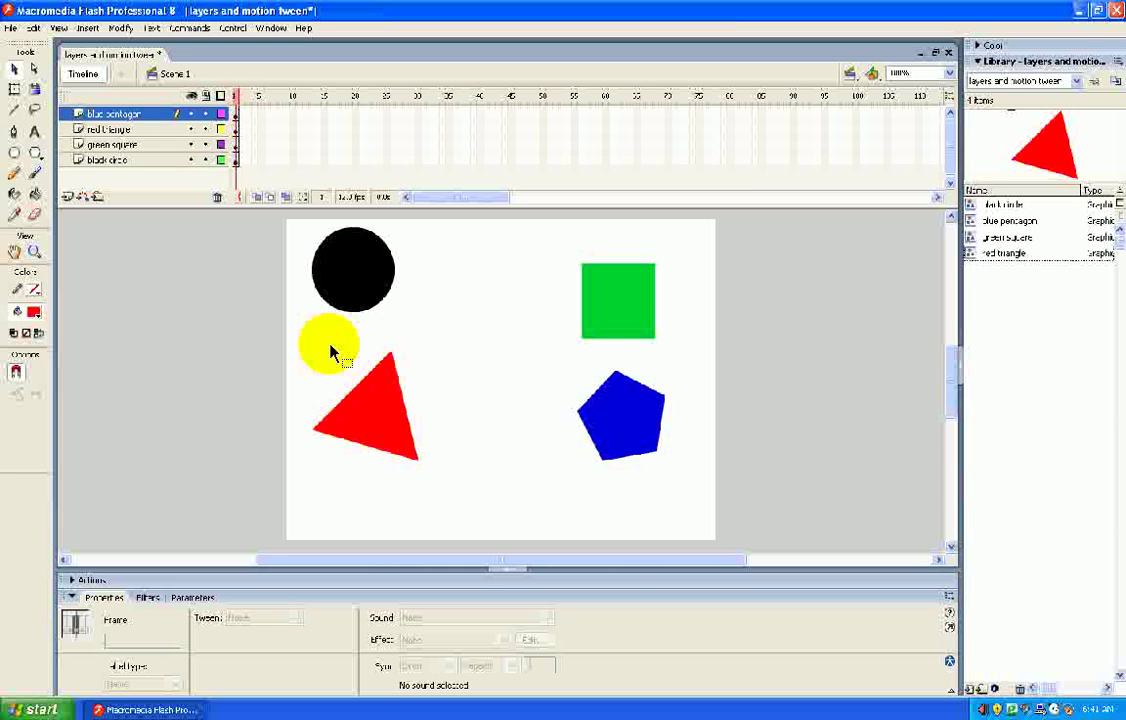
Hide the black circle, green square and red triangle layers
left_click_drag(190, 158, 194, 140)
left_click(194, 140)
left_click(194, 130)
left_click(194, 145)
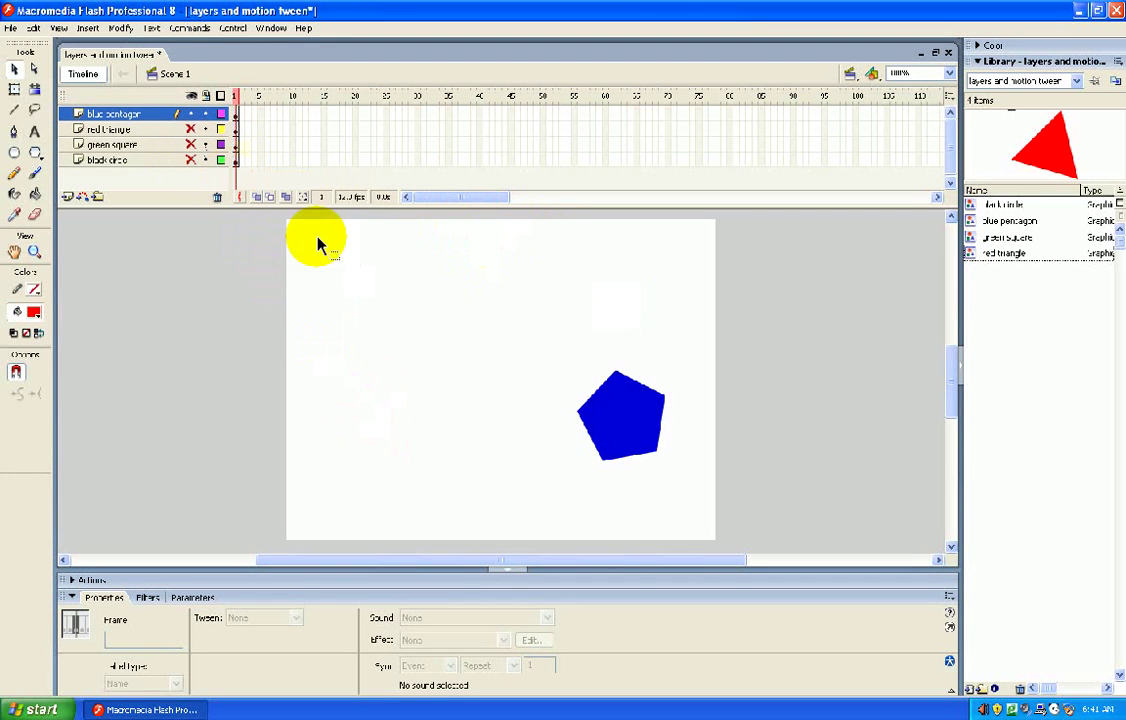
Reorder the layers to circle, square, triangle, pentagon and hide the pentagon layer
mouse_move(155, 135)
left_mouse_down()
mouse_move(152, 110)
mouse_move(156, 157)
left_mouse_up()
left_click(153, 144)
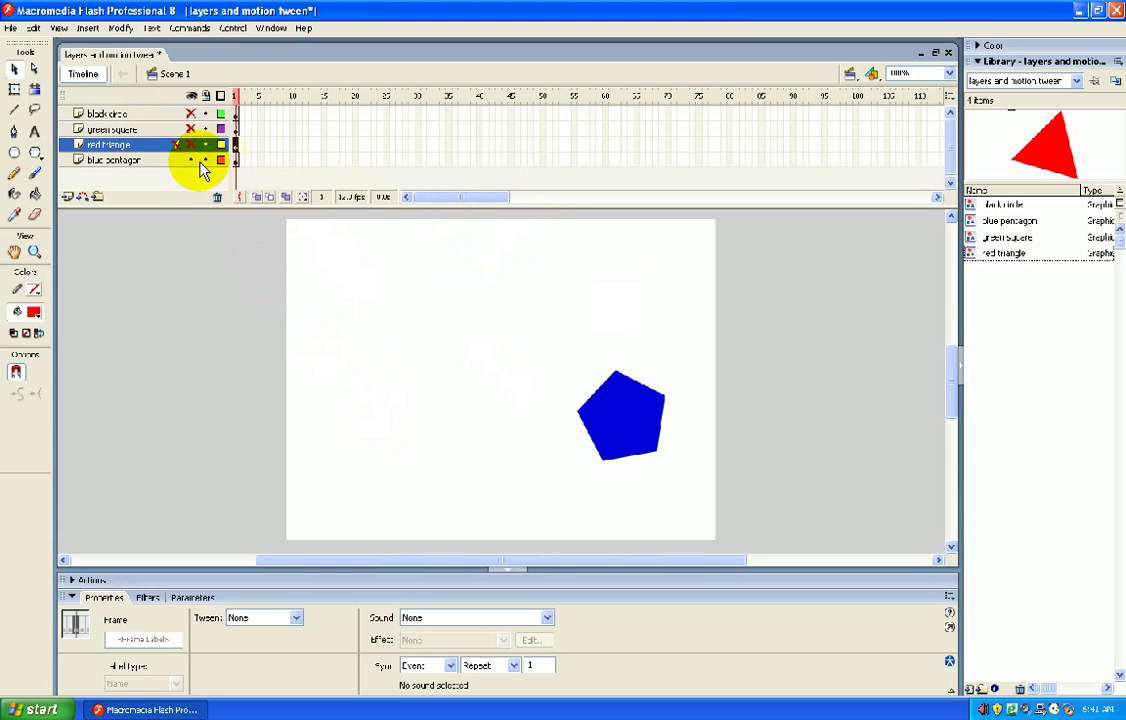
left_click(190, 160)
Make the black circle layer visible again on the stage
left_click(190, 113)
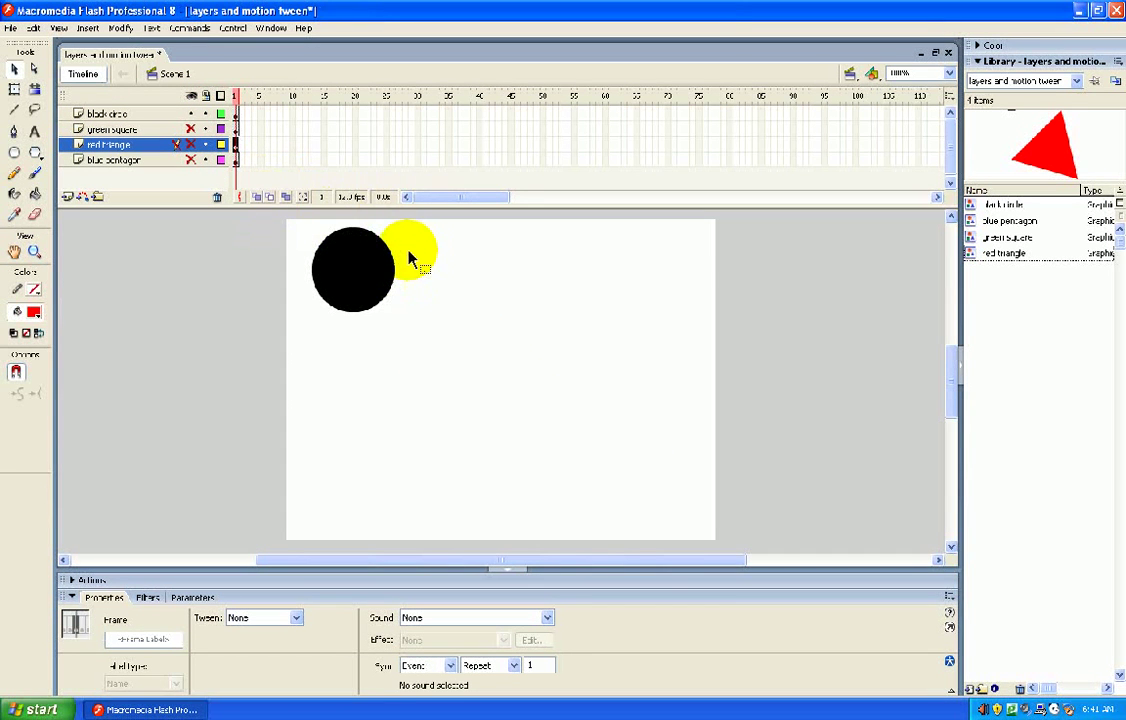
left_click_drag(408, 258, 570, 279)
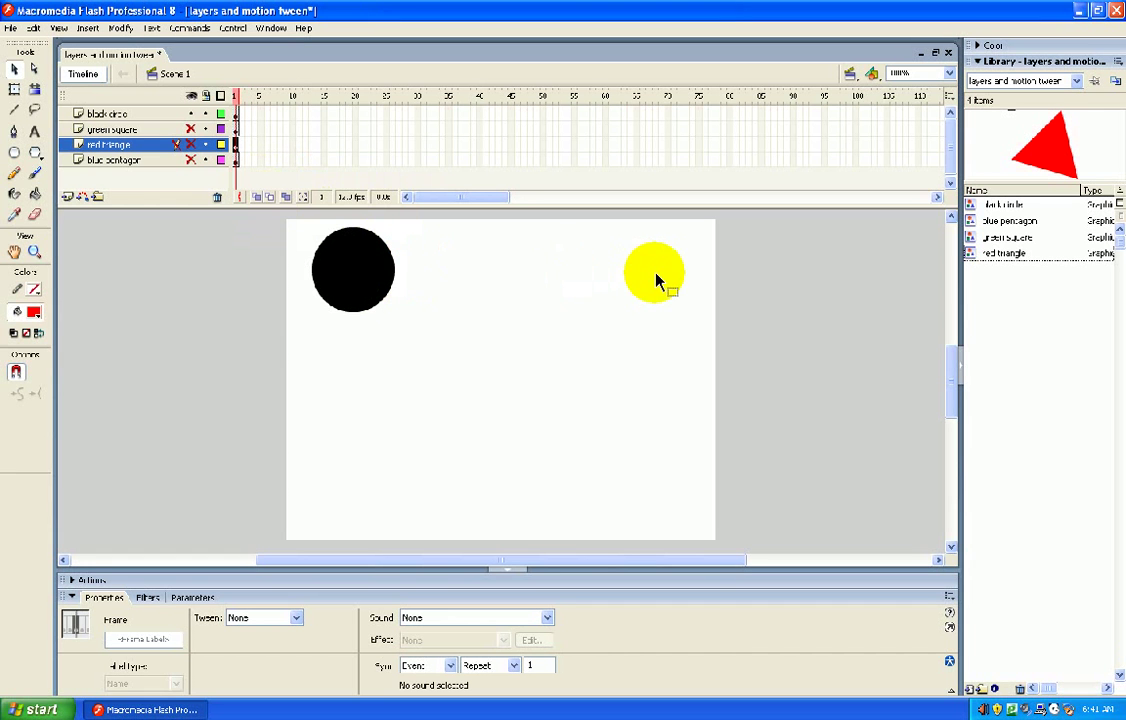
left_click_drag(658, 275, 591, 271)
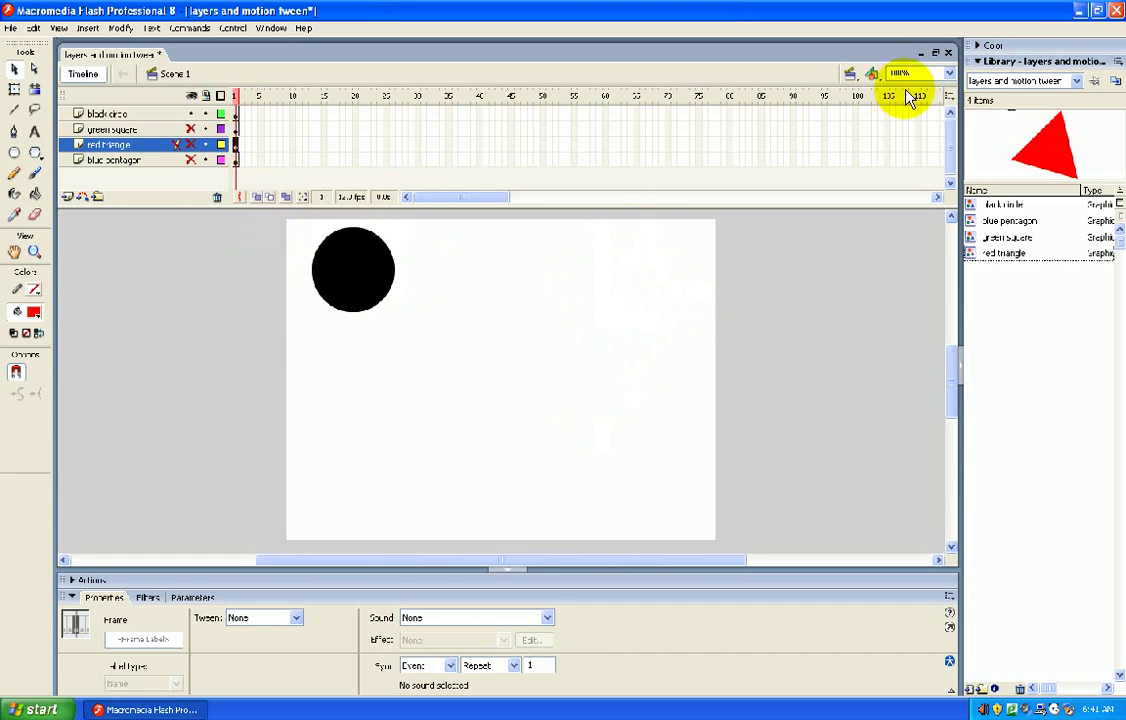
Magnify the stage to 400%, look around, then switch the zoom to Fit in Window
left_click(948, 73)
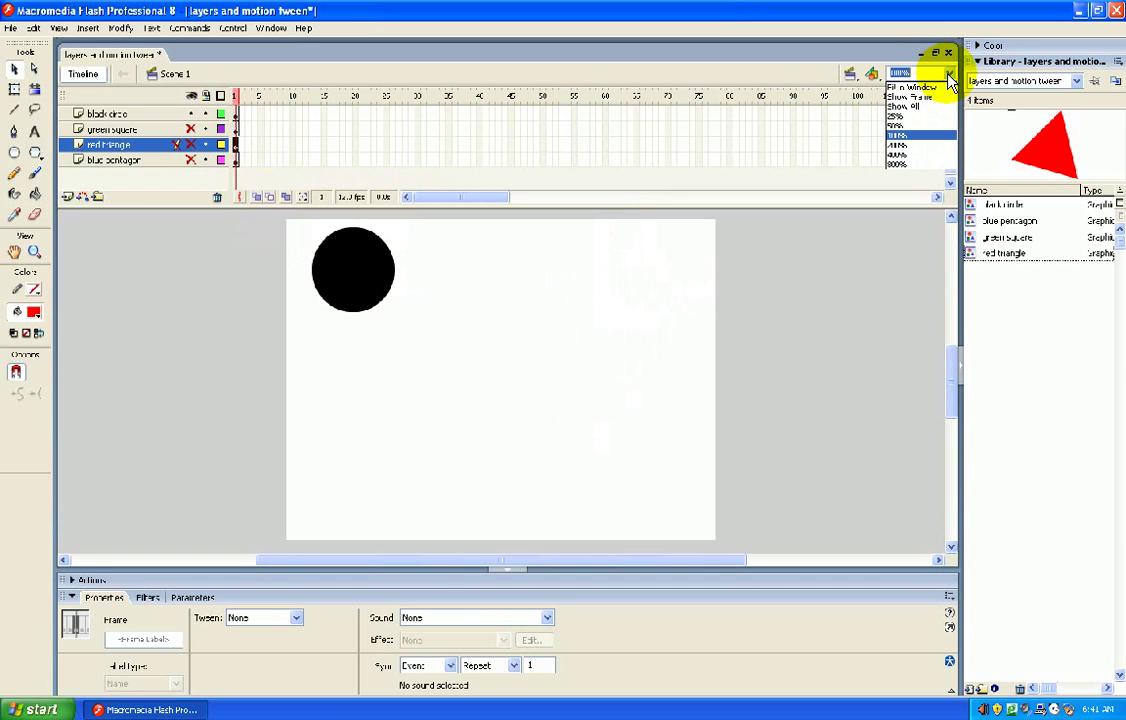
left_click(940, 157)
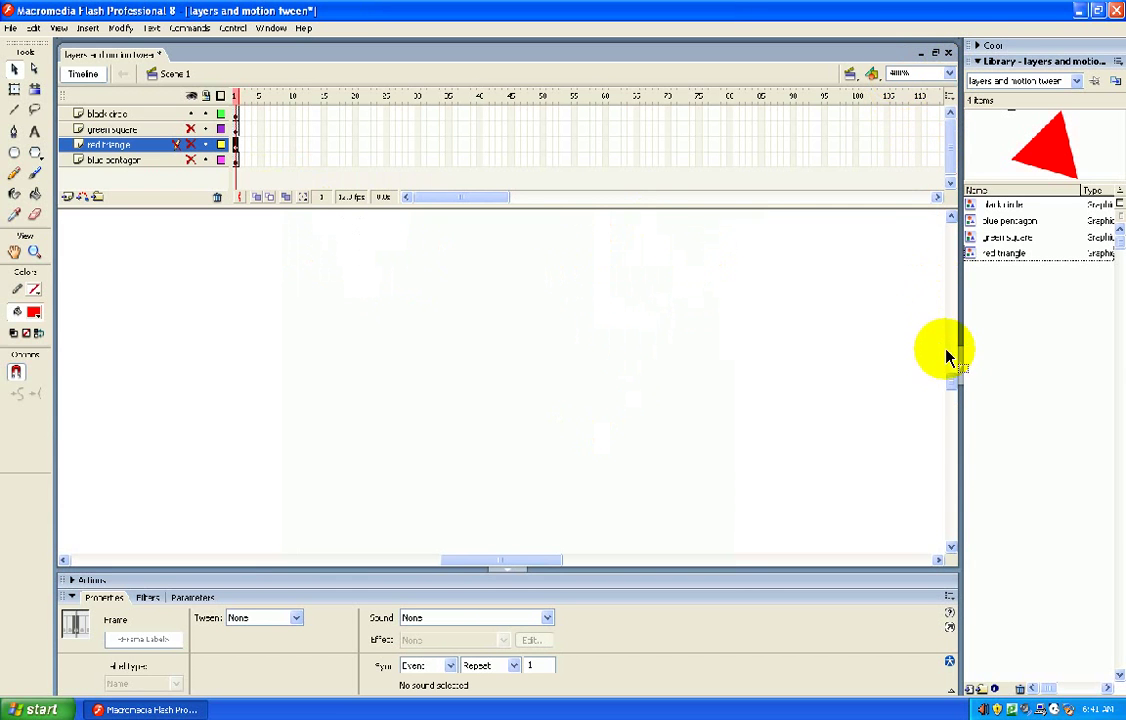
left_click_drag(952, 384, 955, 350)
left_click_drag(528, 561, 462, 567)
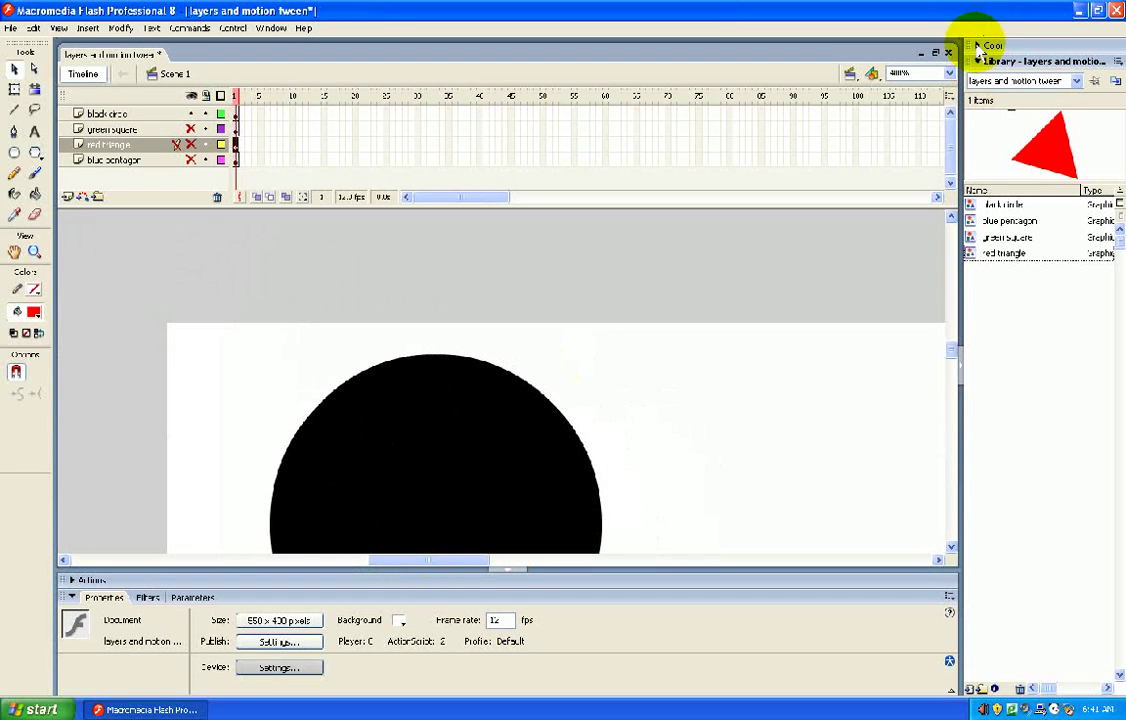
left_click(945, 74)
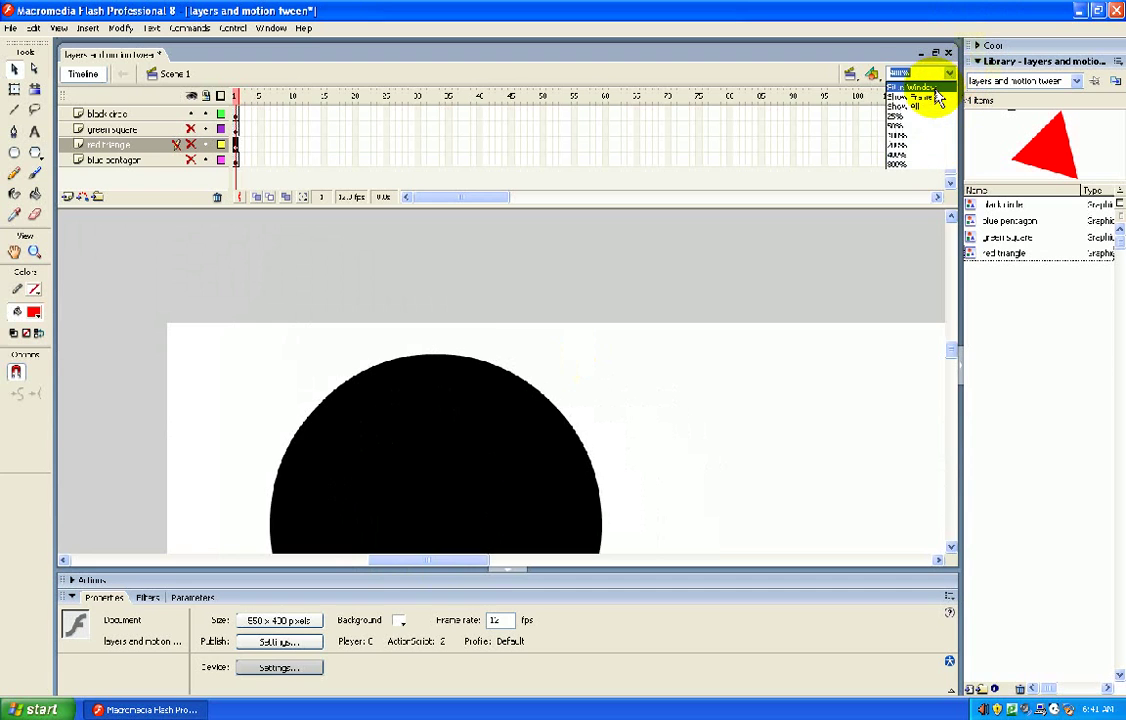
left_click(937, 88)
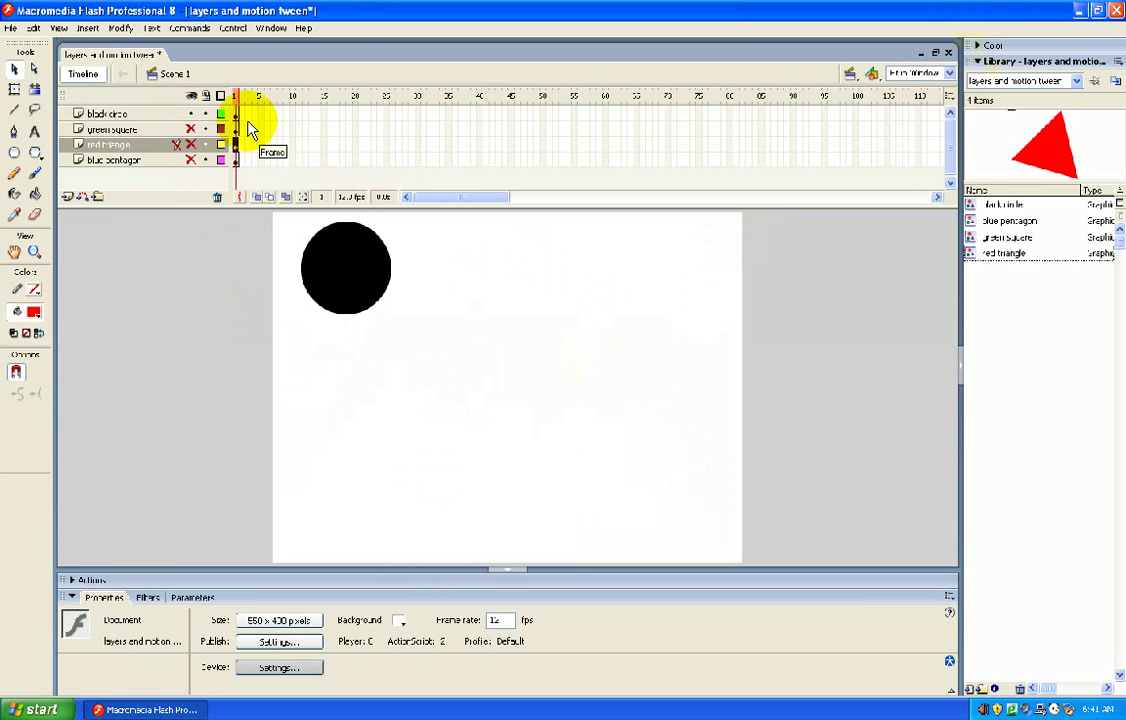
Browse frames along the black circle layer, around frames 15–37 and at frame 60
left_click_drag(272, 115, 414, 120)
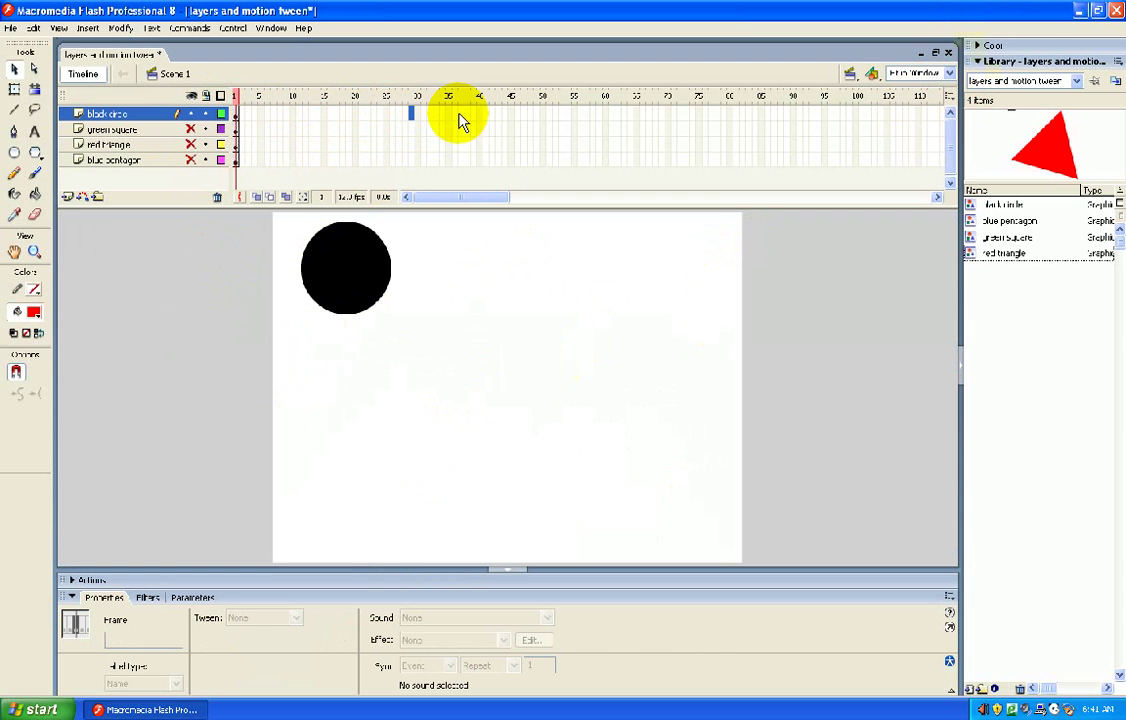
left_click(455, 113)
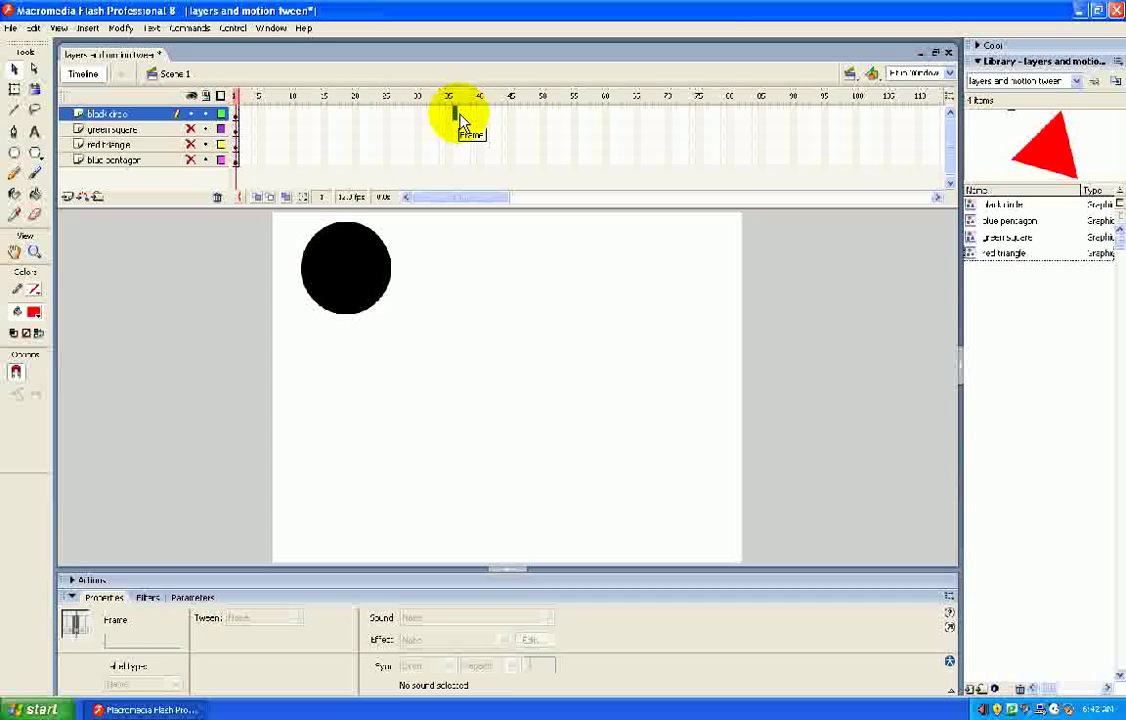
left_click_drag(407, 113, 386, 114)
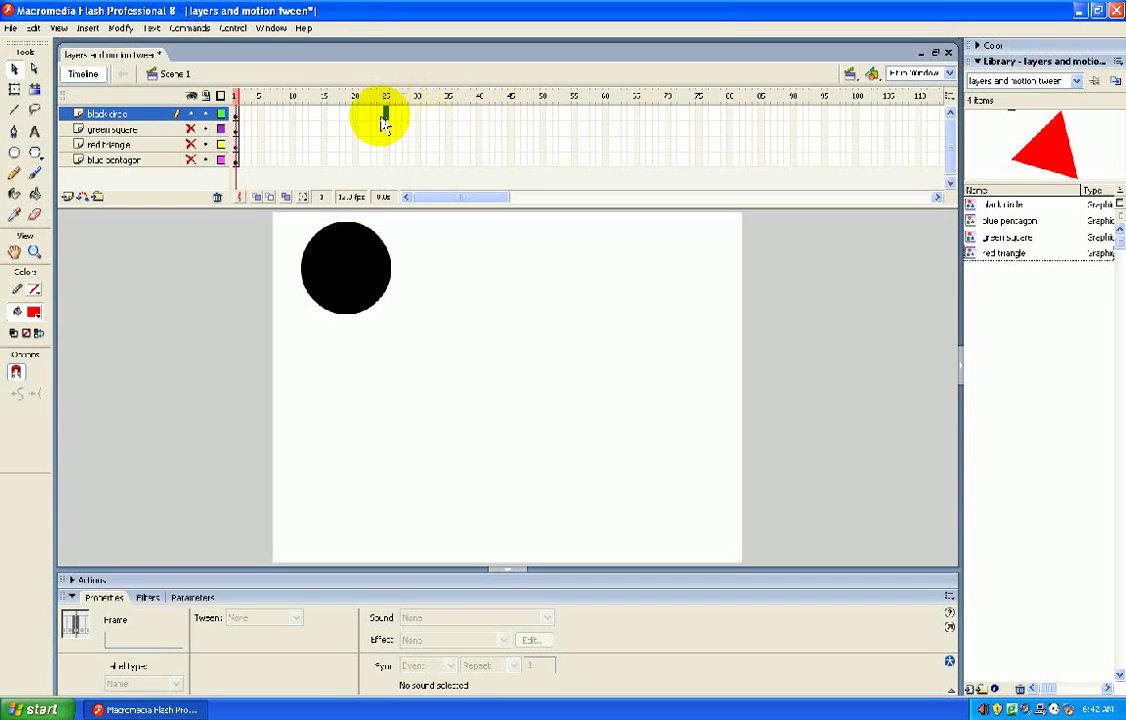
left_click_drag(402, 285, 382, 256)
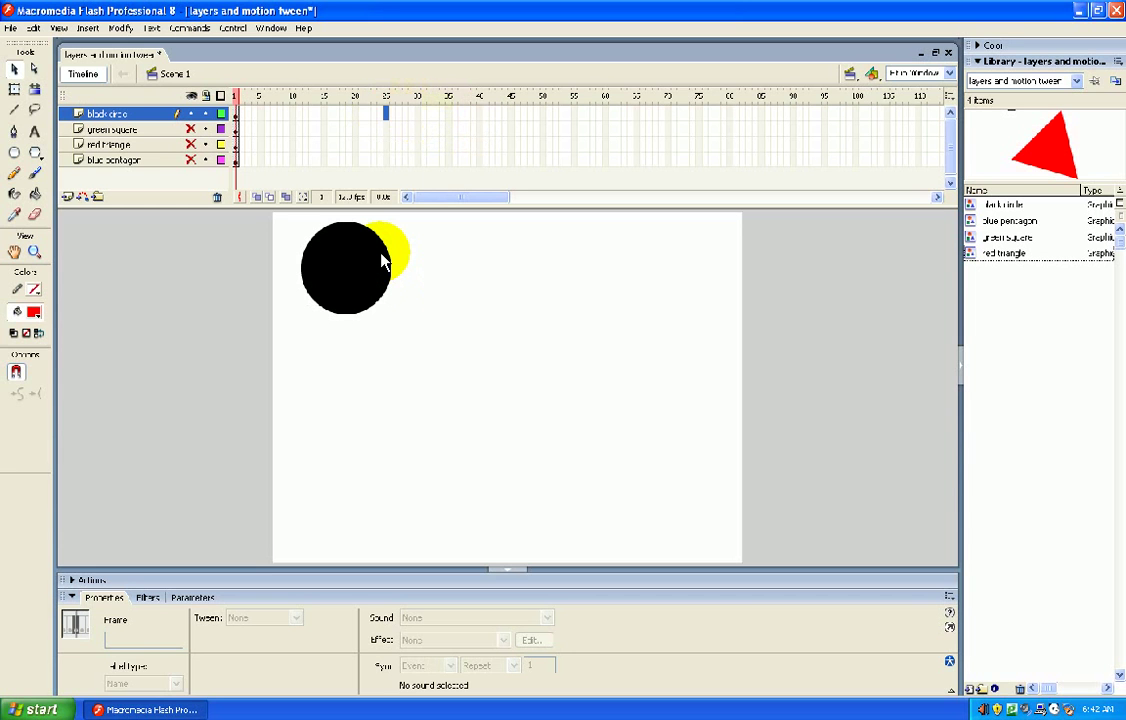
left_click_drag(359, 113, 322, 113)
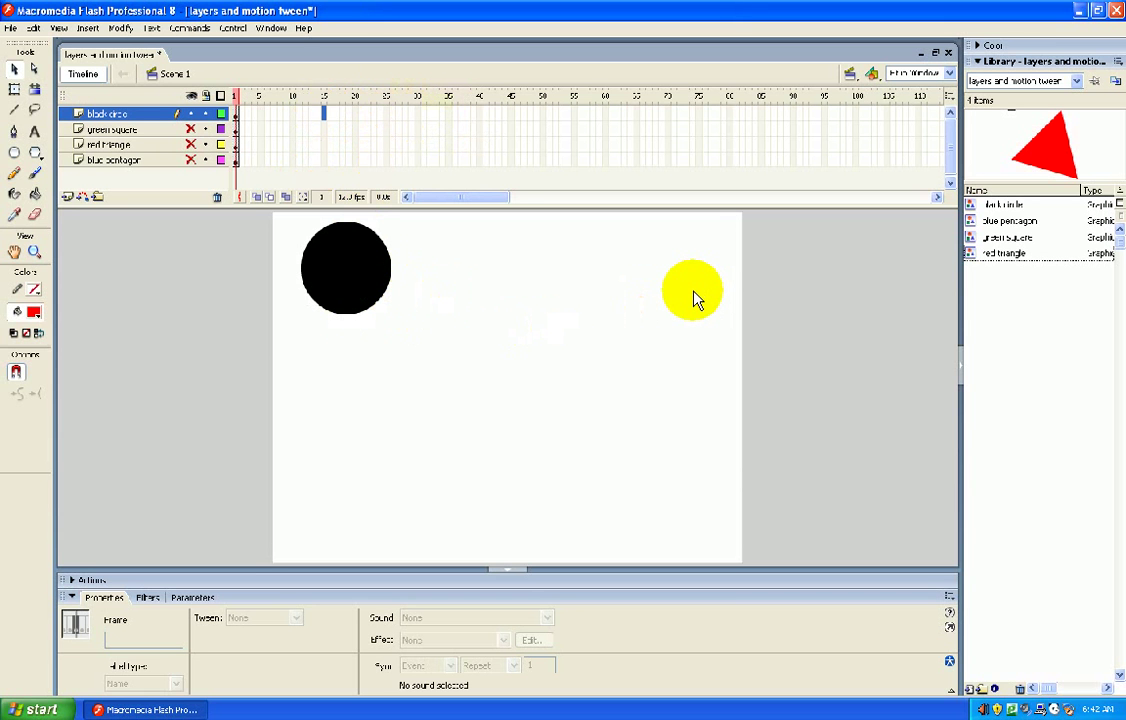
left_click(605, 113)
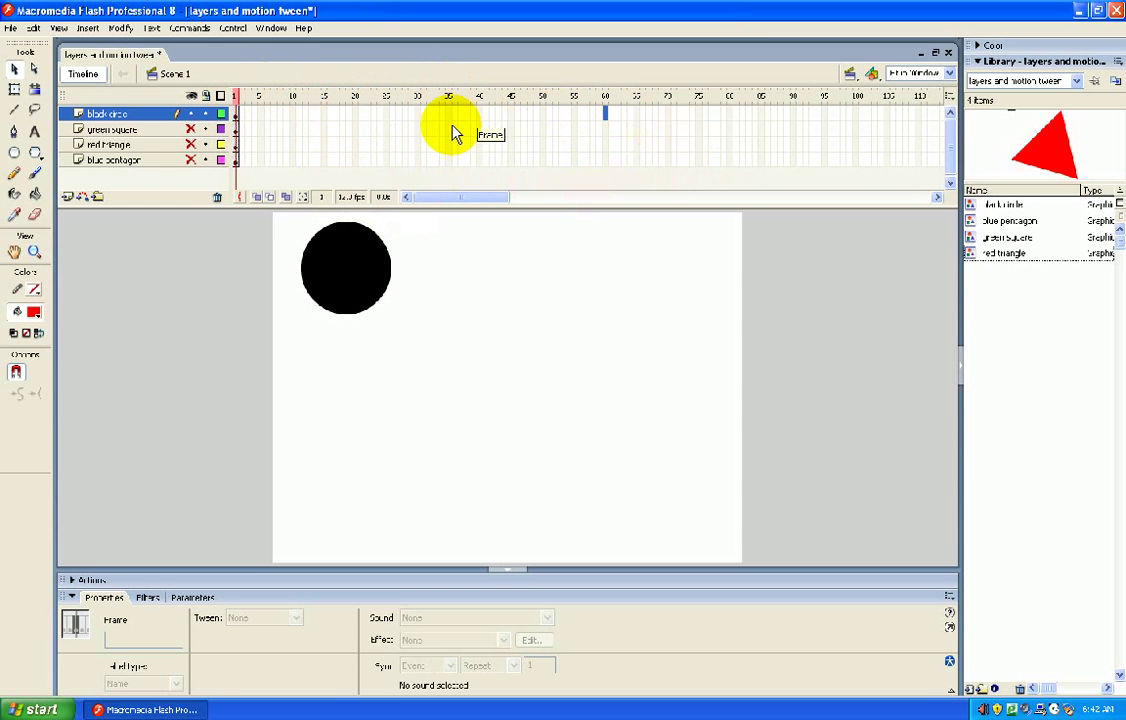
left_click(374, 113)
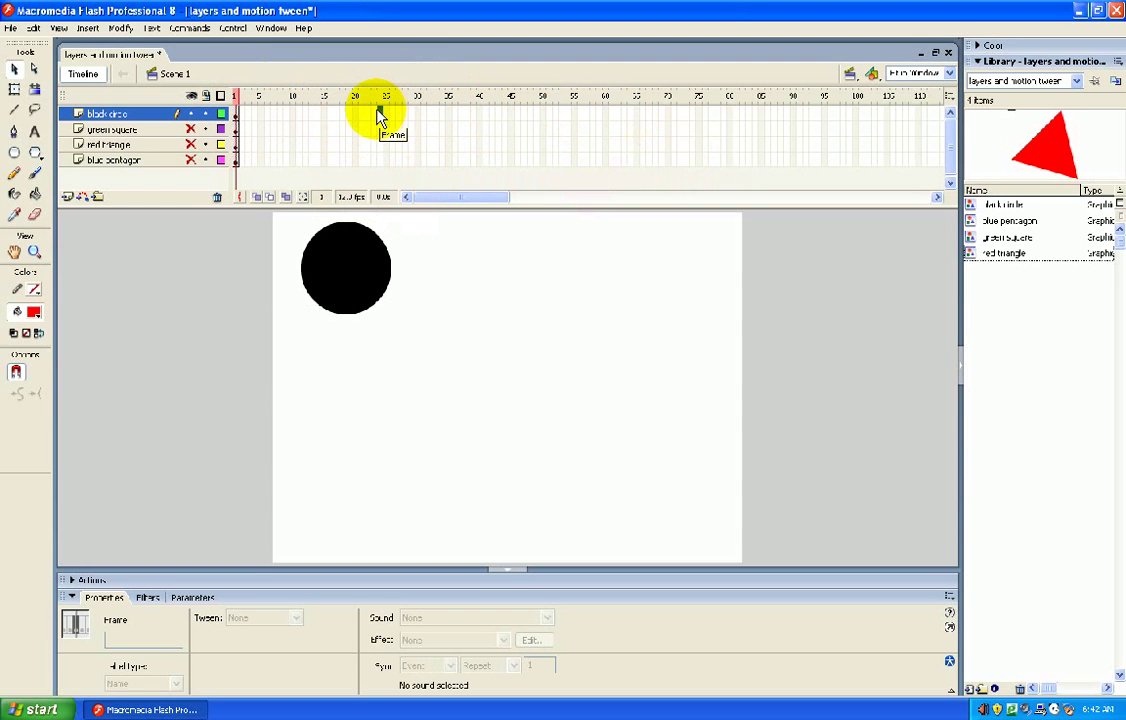
left_click(386, 113)
left_click(375, 114)
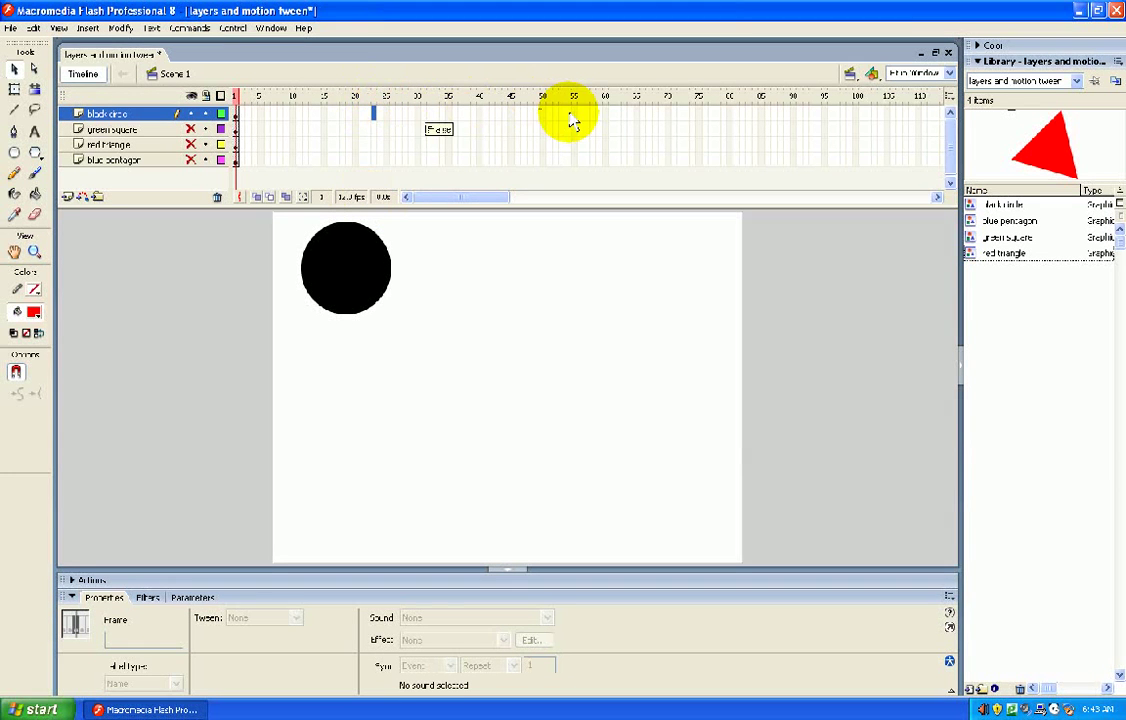
Extend the black circle layer to frame 60 with F5, then scrub back through its frames
left_click(605, 113)
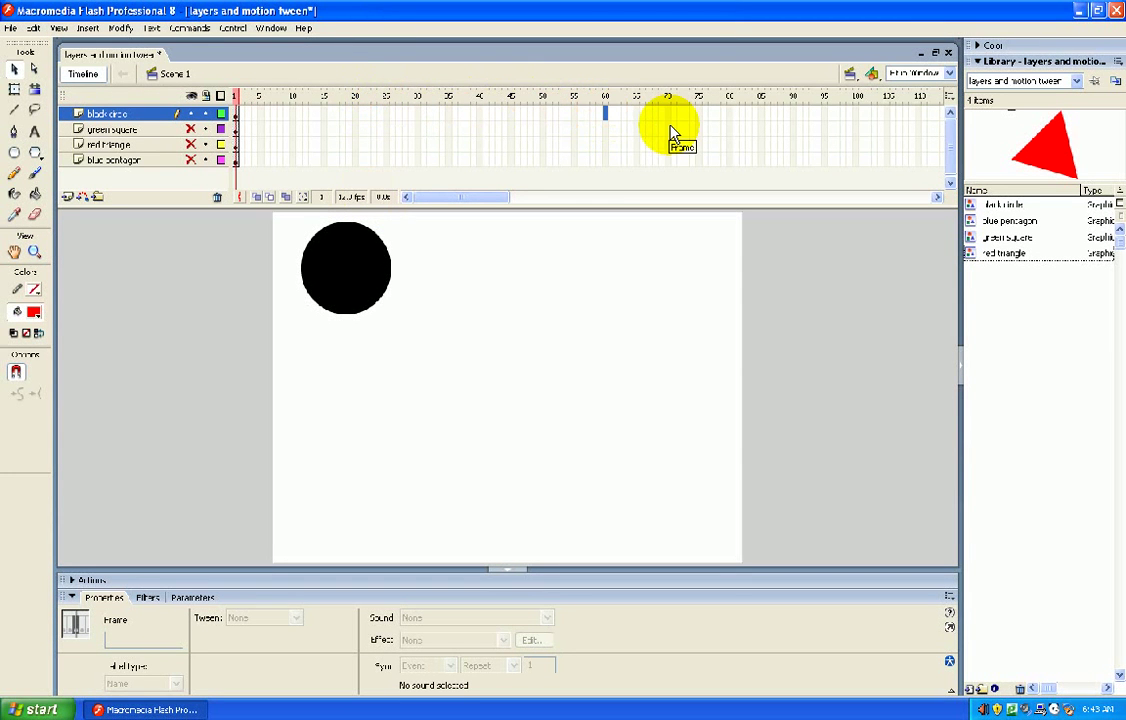
key("F5")
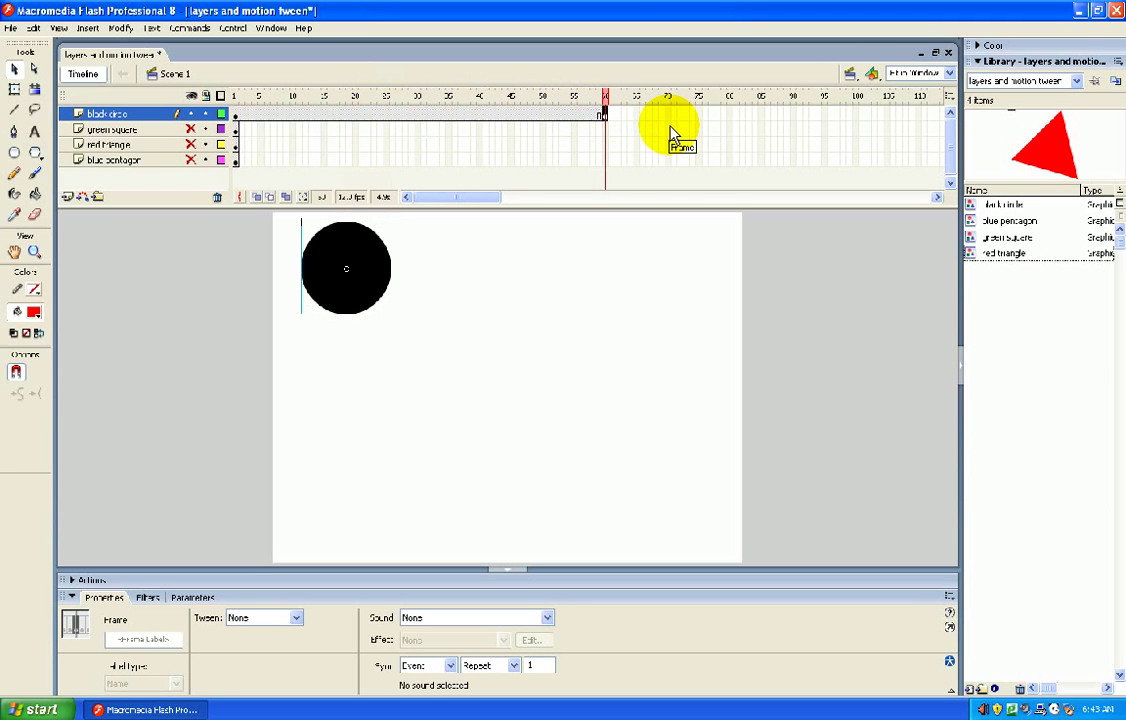
right_click(605, 116)
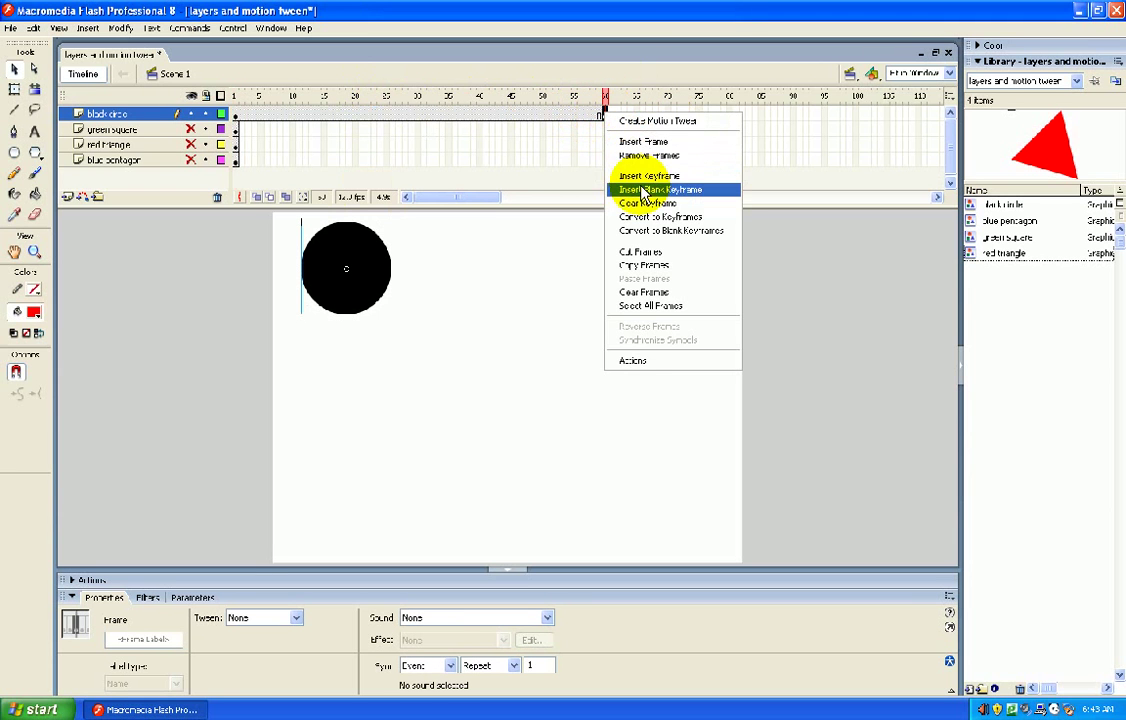
left_click(573, 145)
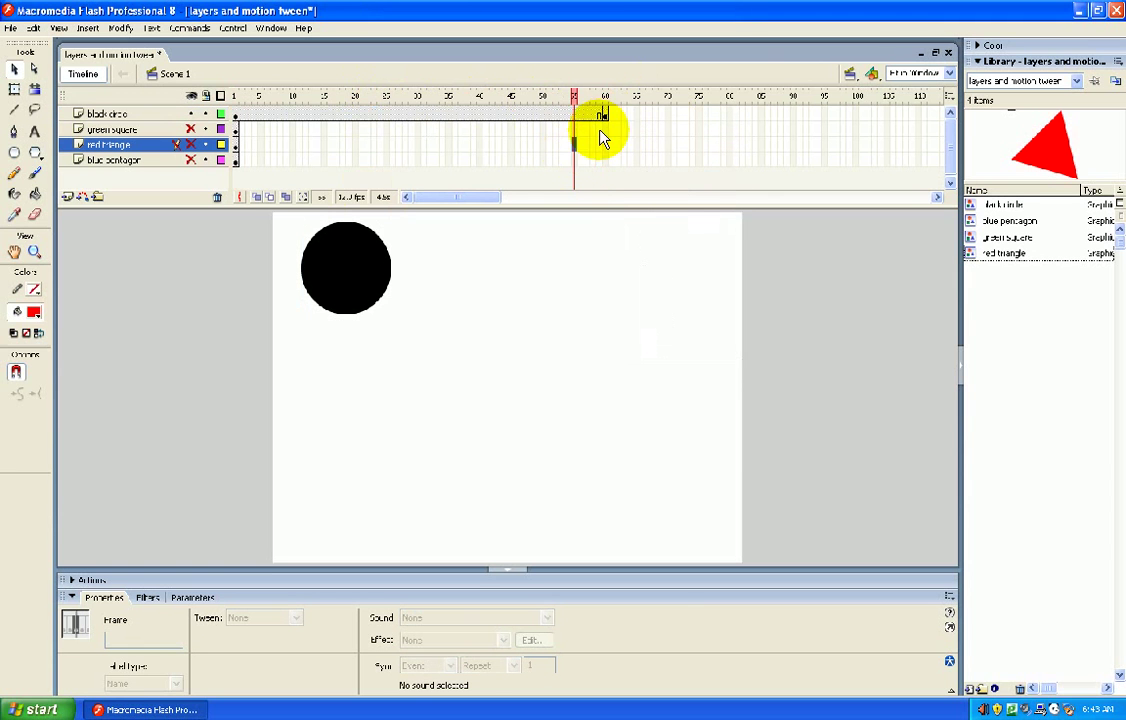
left_click(405, 115)
left_click_drag(355, 99, 617, 125)
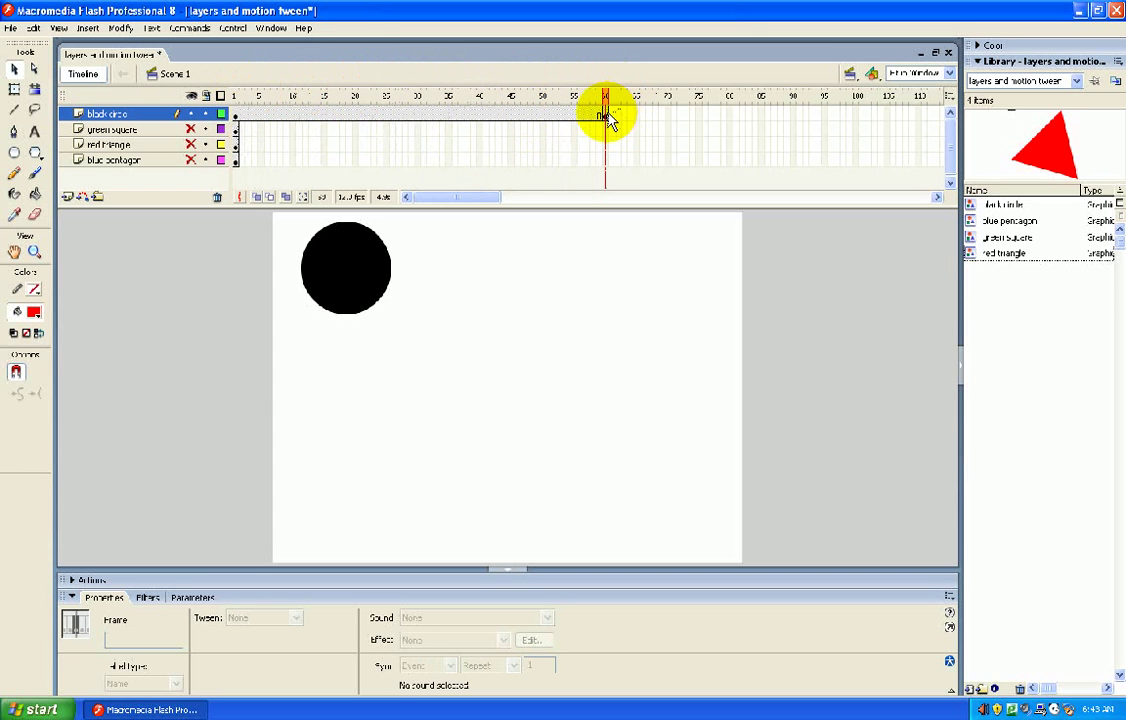
Make frame 60 a keyframe with the circle moved to the stage's upper-right corner
key("F6")
left_click_drag(393, 250, 709, 281)
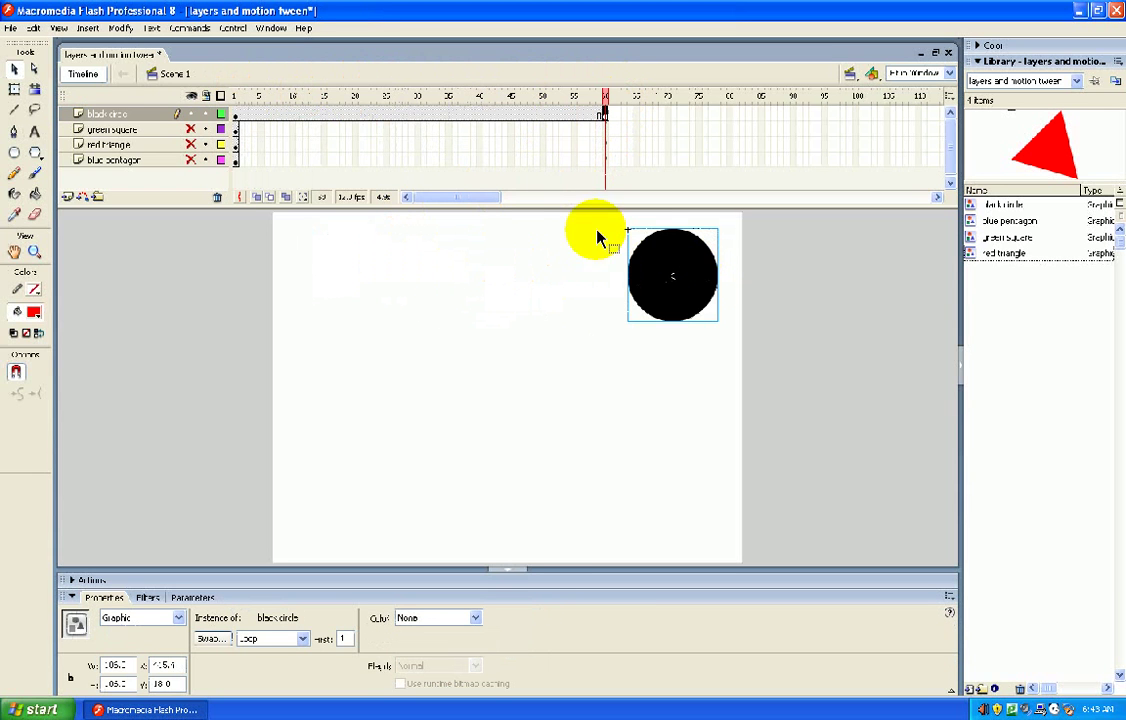
left_click(600, 112)
left_click_drag(578, 105, 606, 108)
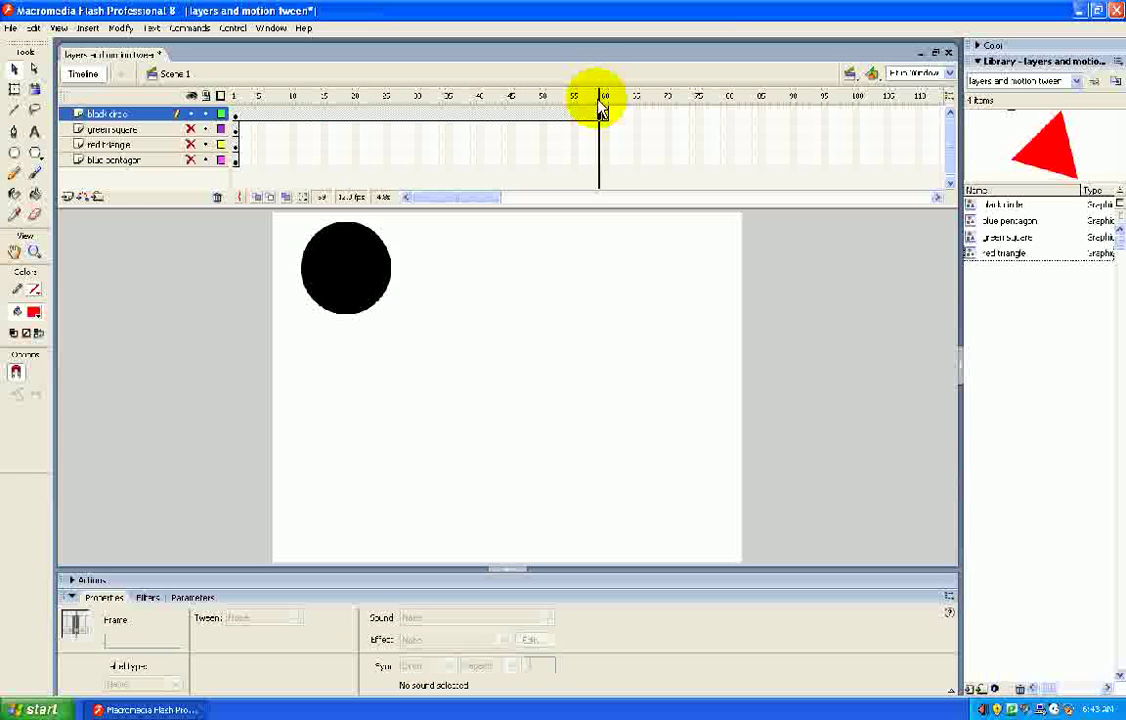
key("F6")
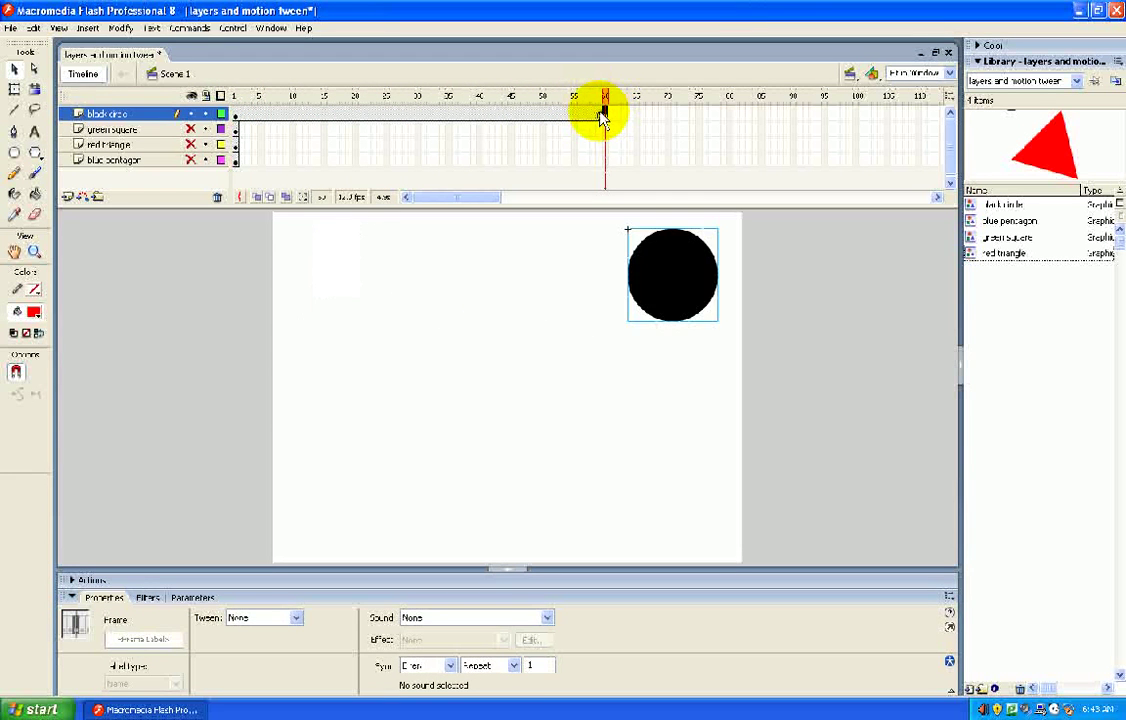
left_click_drag(603, 98, 392, 97)
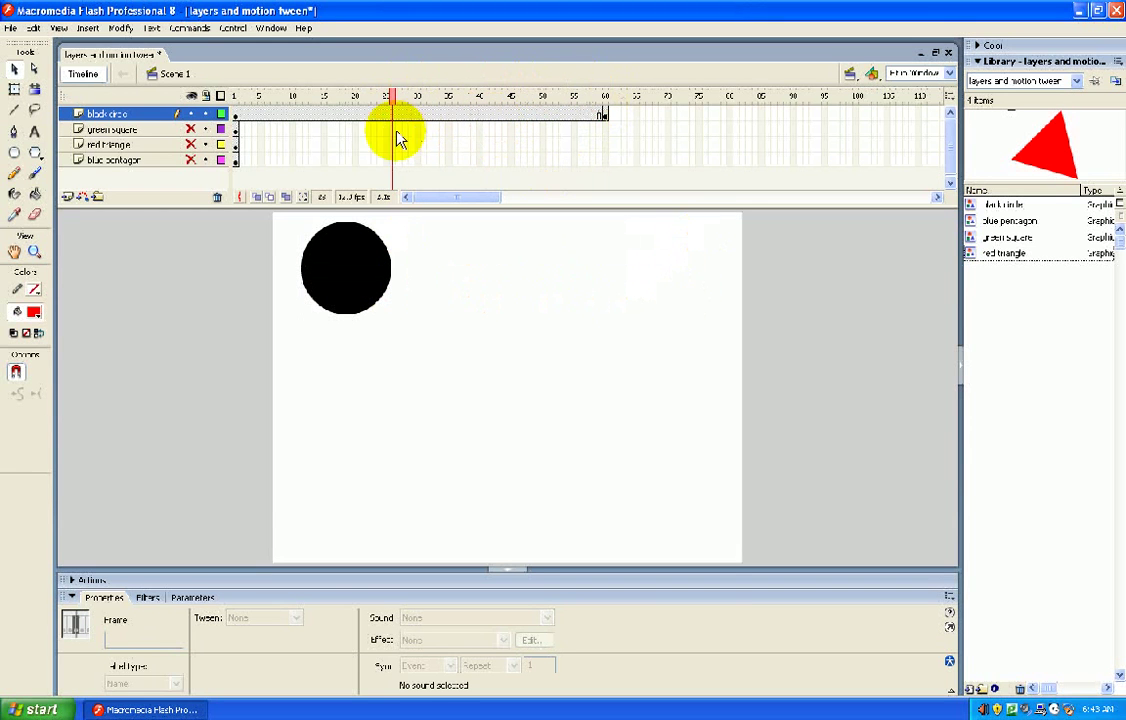
right_click(351, 118)
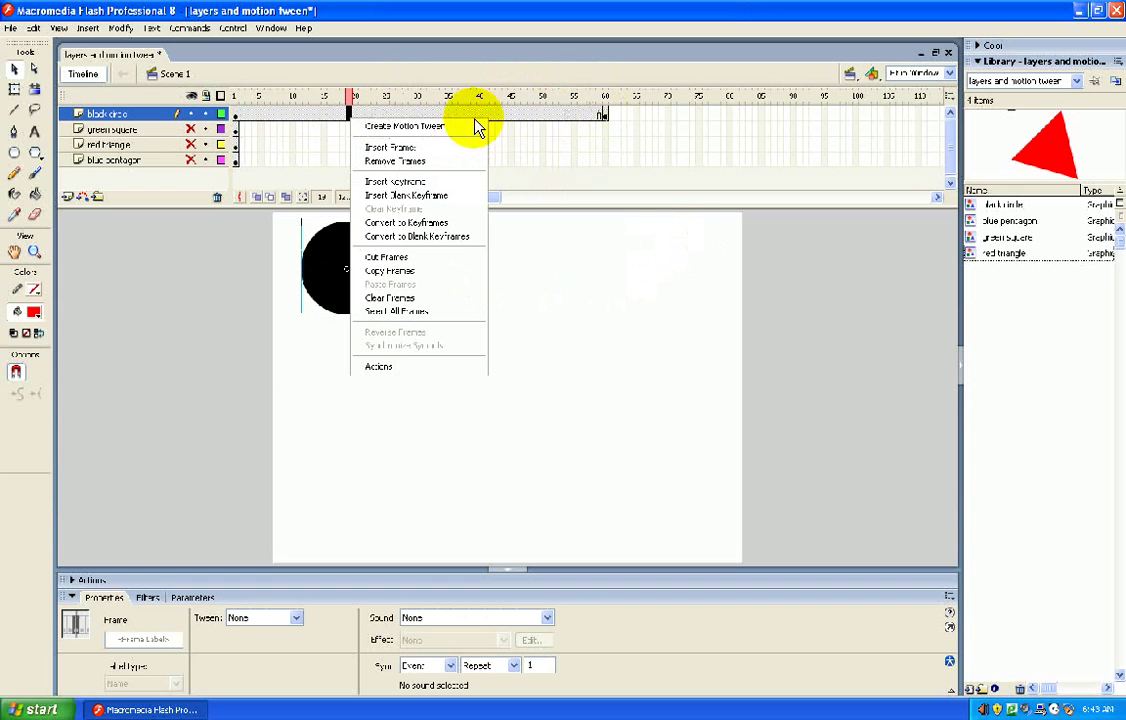
Apply Create Motion Tween to the circle's frames 1–60 and play the animation twice
left_click(401, 127)
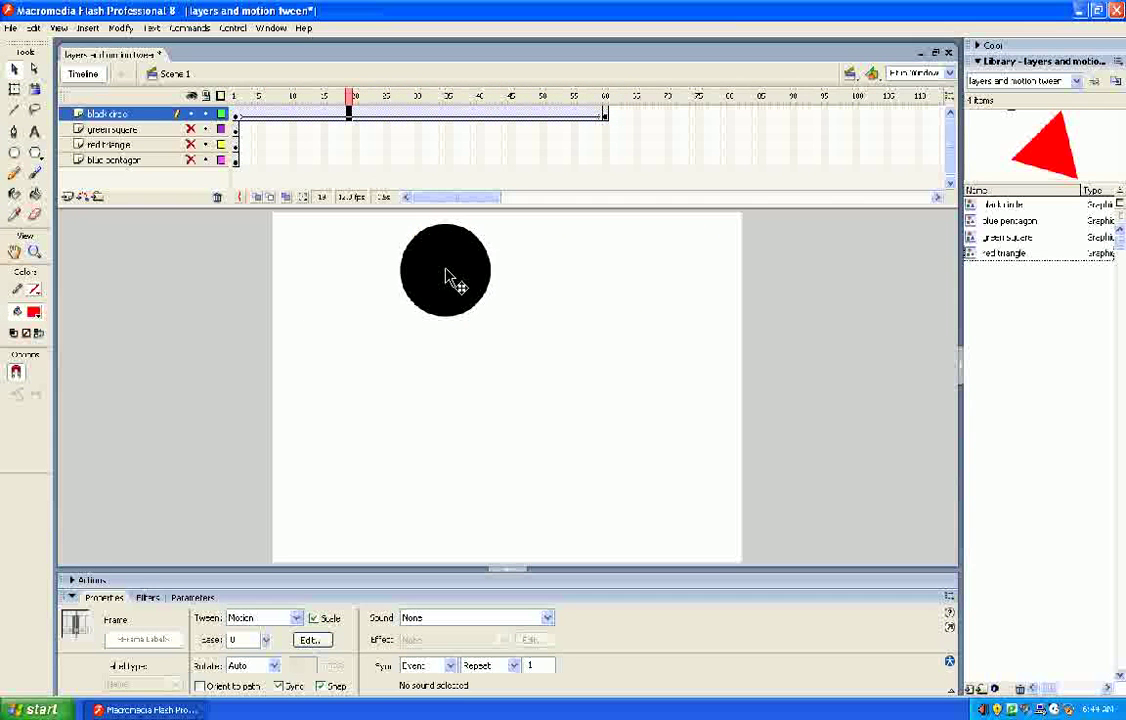
left_click_drag(349, 100, 221, 96)
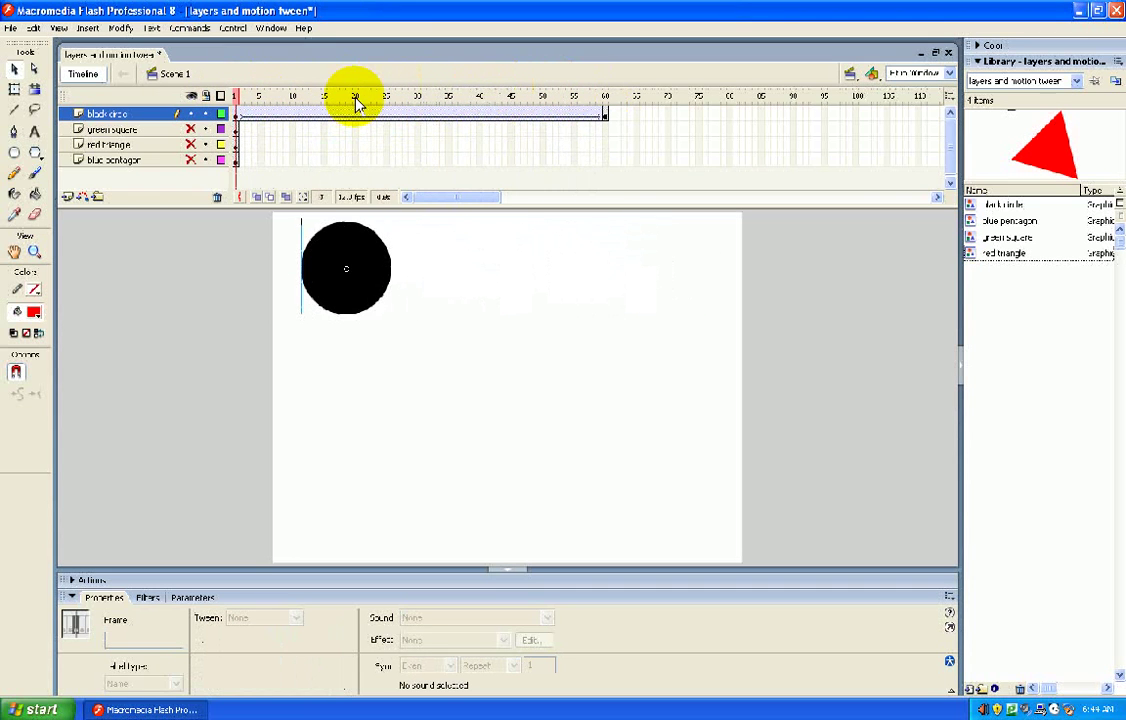
key("Return")
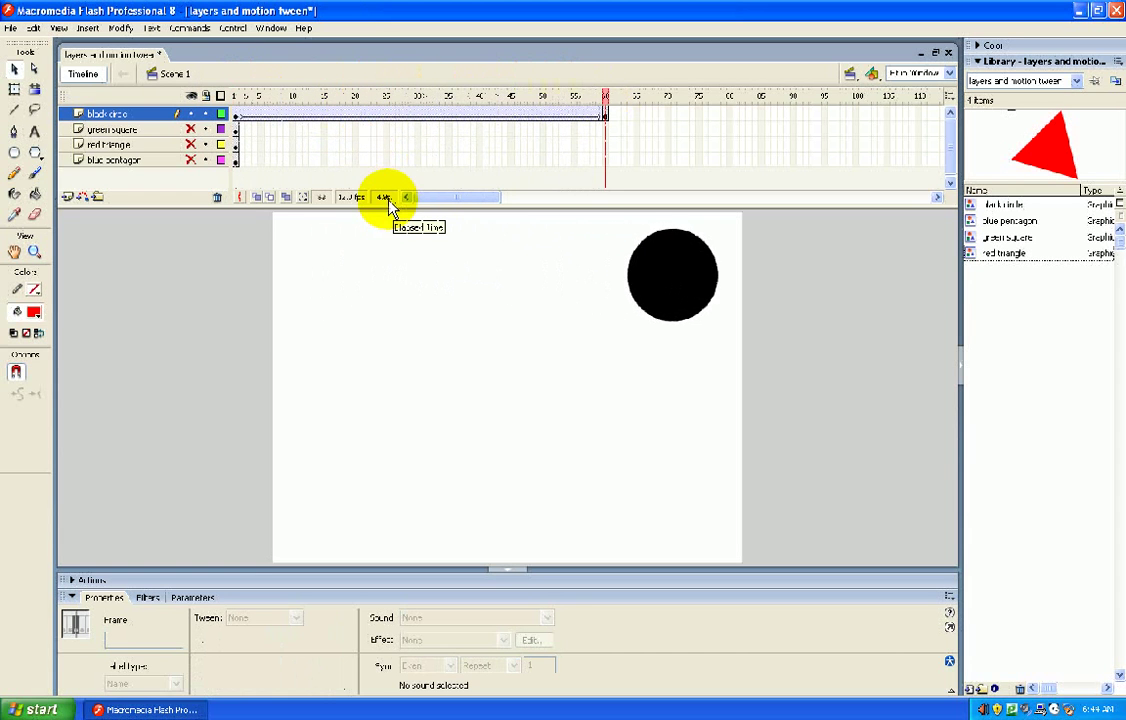
key("Return")
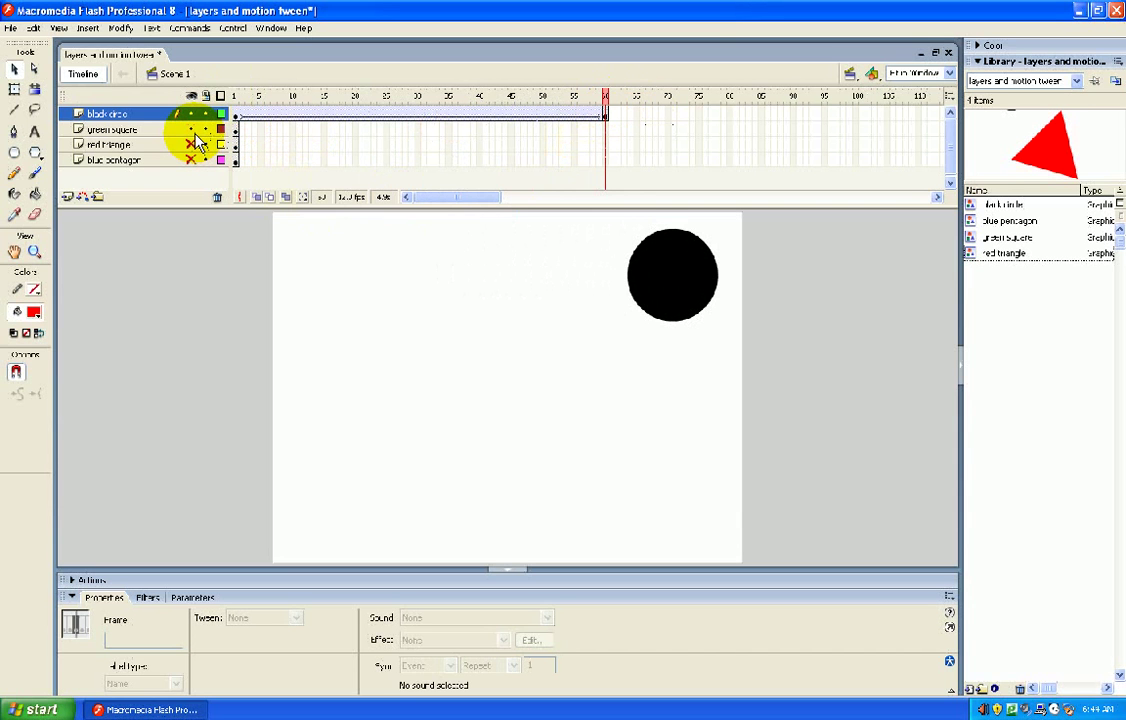
Show the green square layer, hide the black circle layer, and go to the square's frame 1
left_click(190, 129)
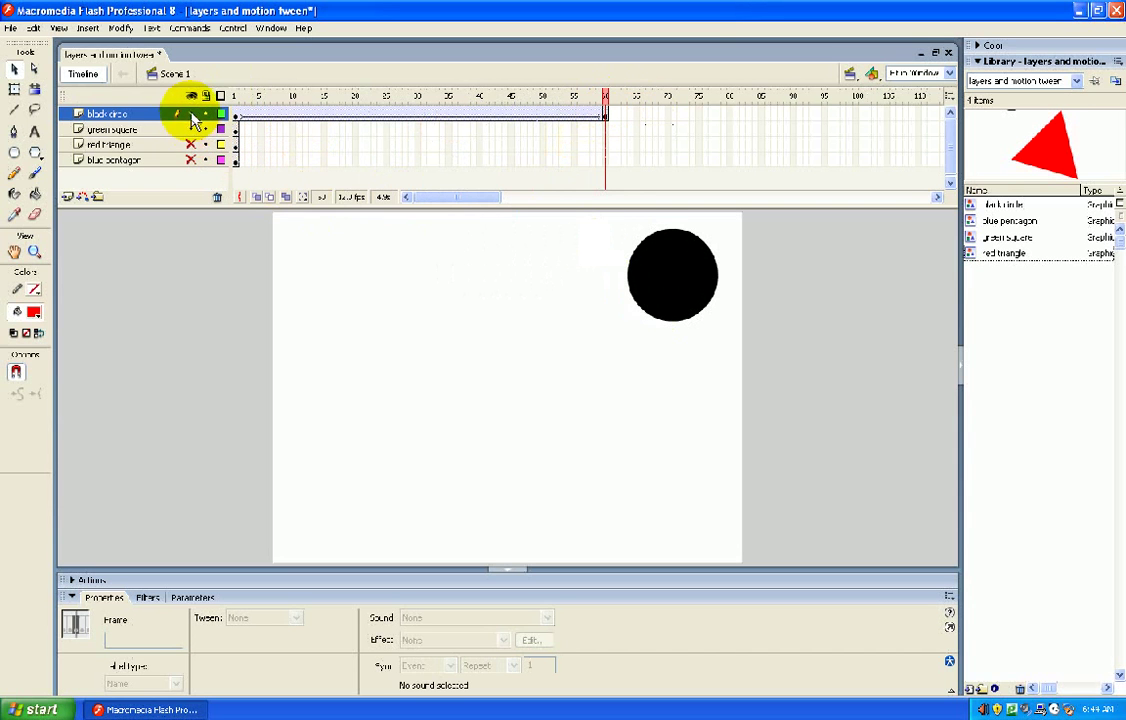
left_click(190, 114)
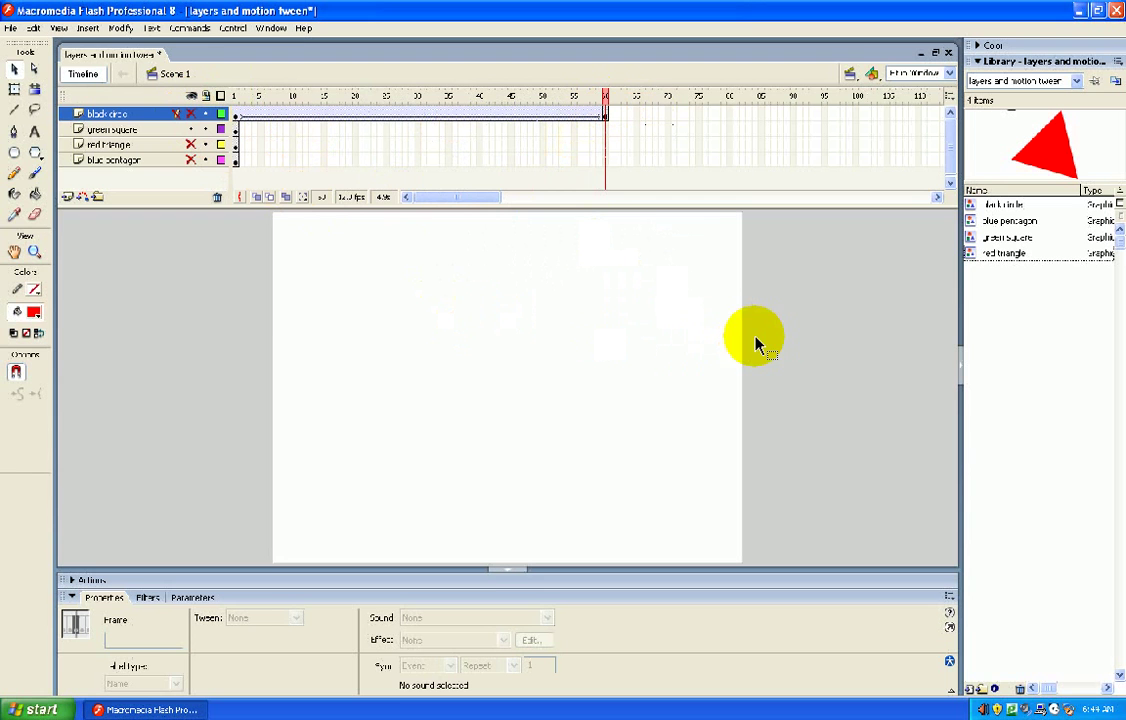
left_click(600, 129)
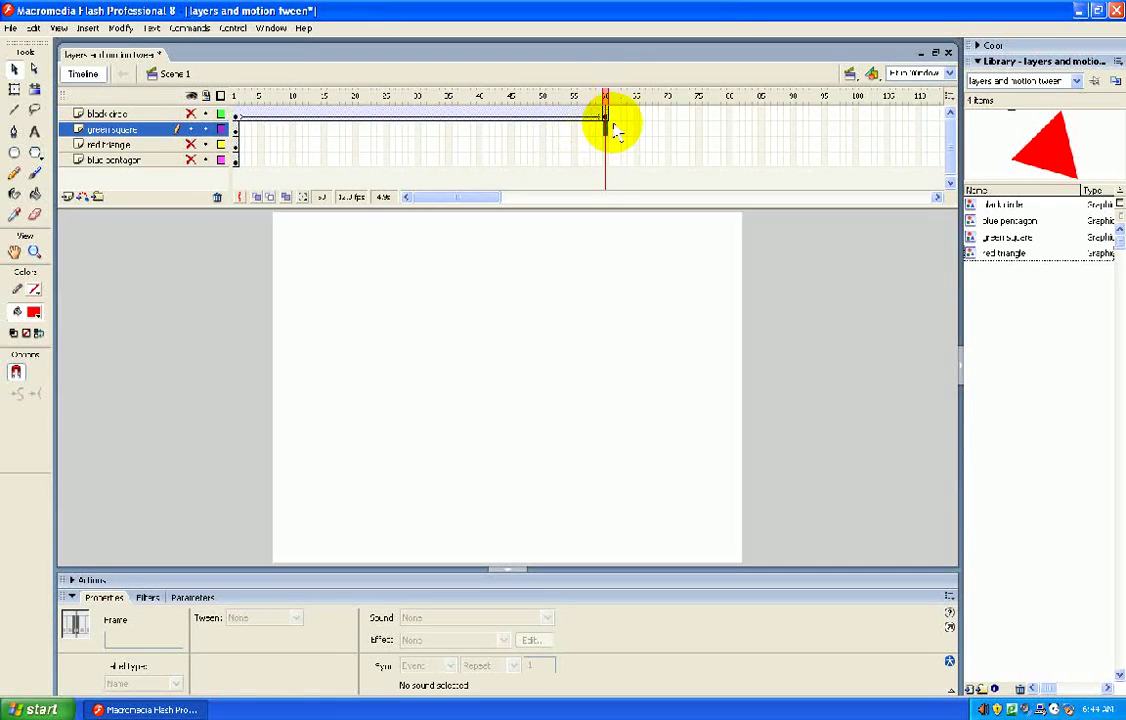
left_click(237, 131)
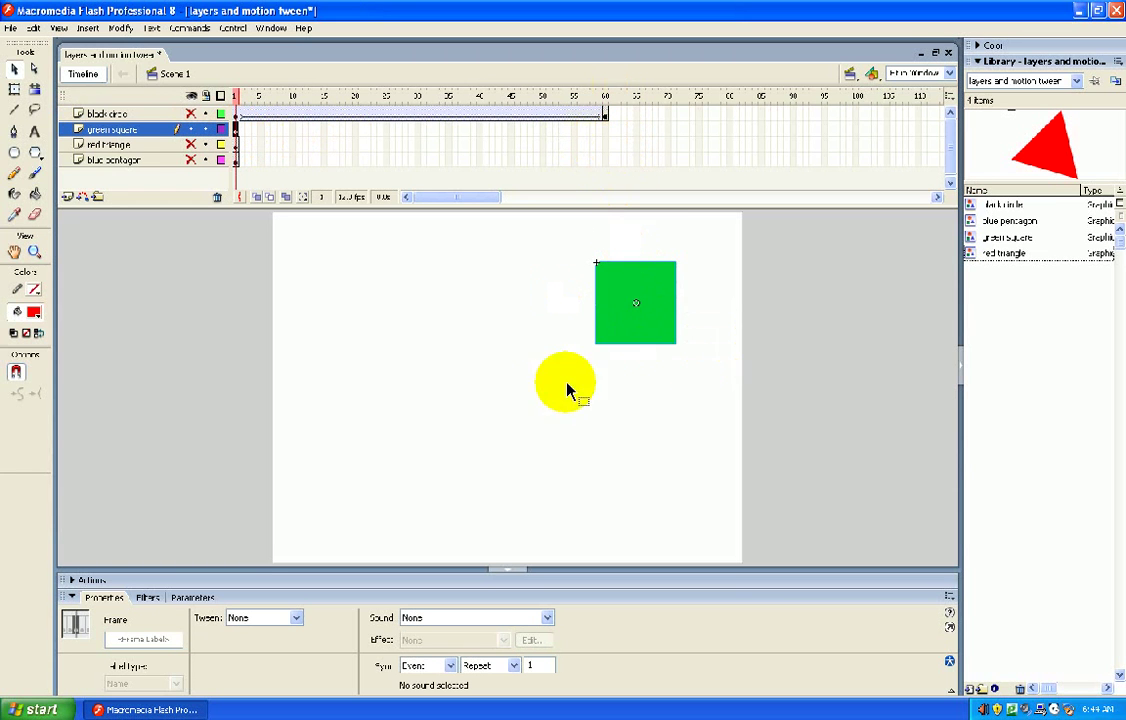
Add a keyframe at frame 60 with the green square moved to the lower-left corner
left_click(604, 130)
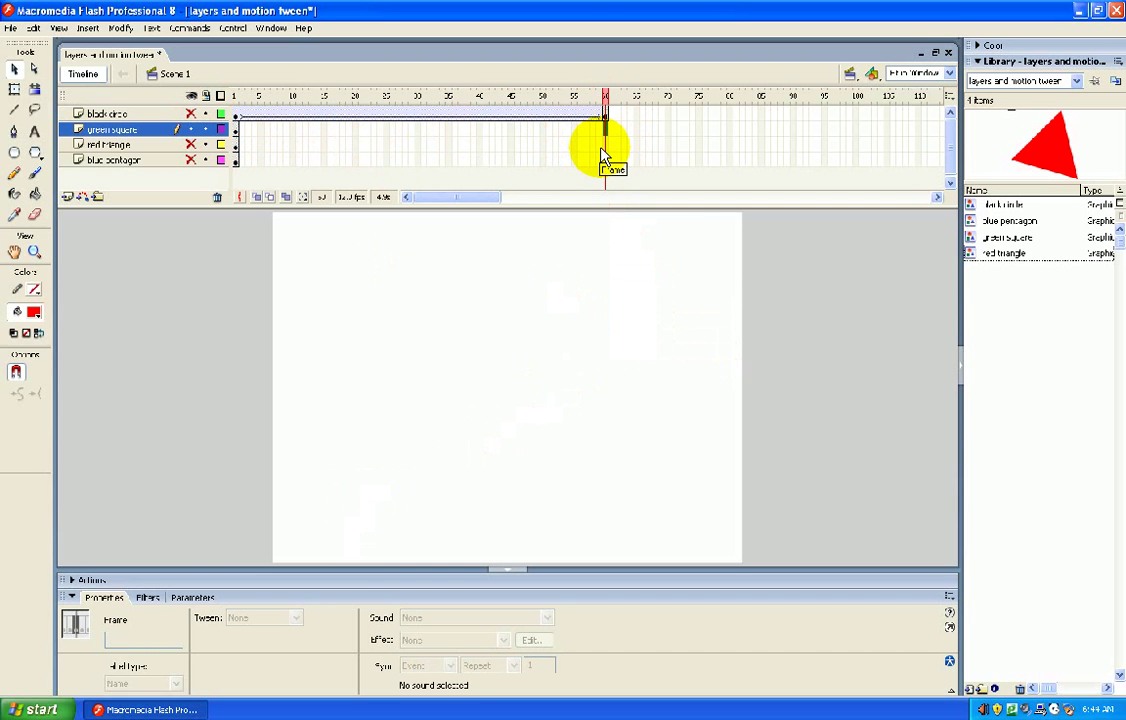
key("F6")
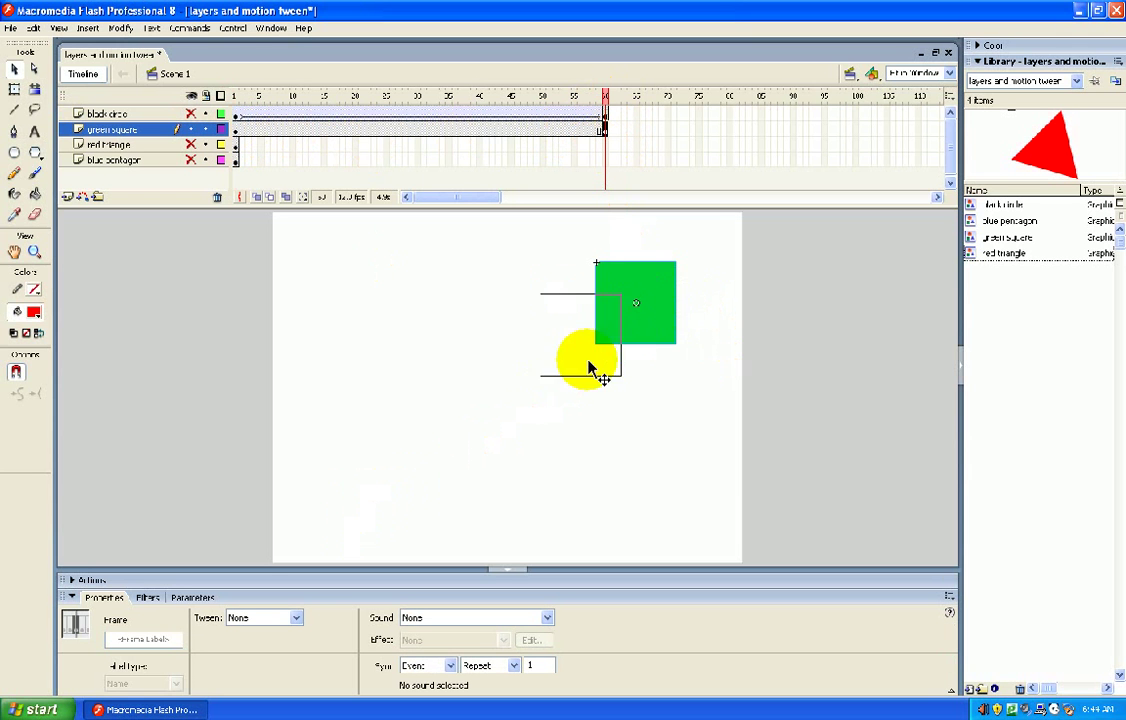
left_click_drag(590, 368, 366, 531)
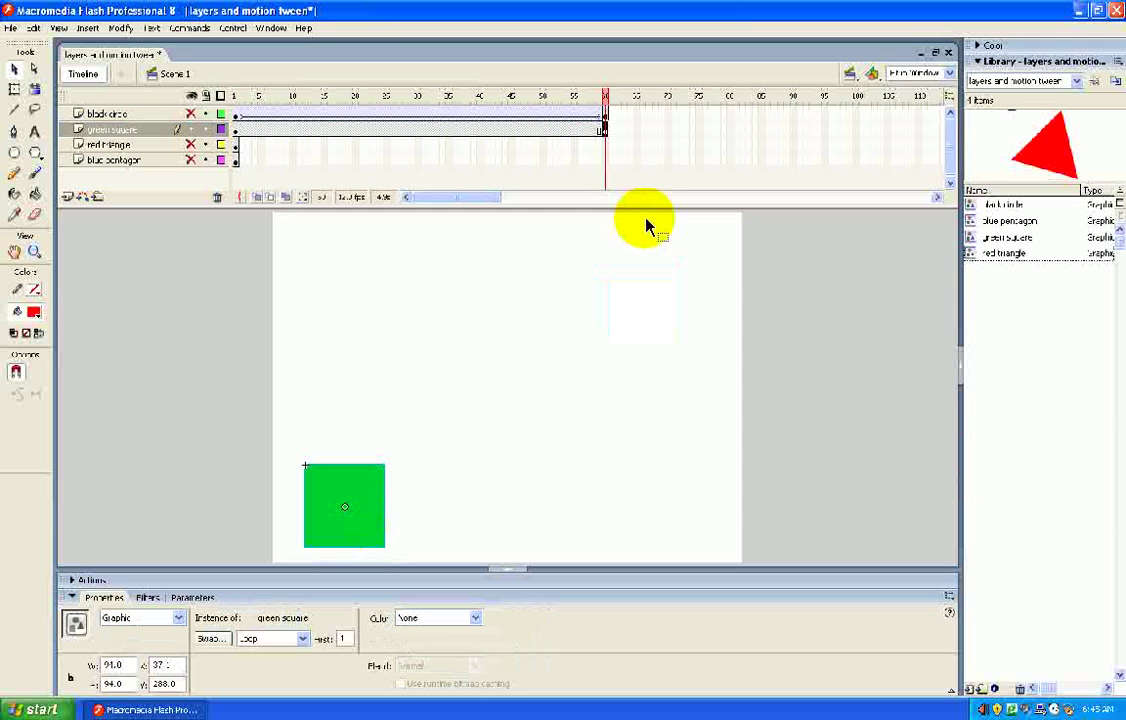
left_click_drag(603, 105, 603, 103)
Create a motion tween on the green square layer and scrub to preview its movement
right_click(563, 140)
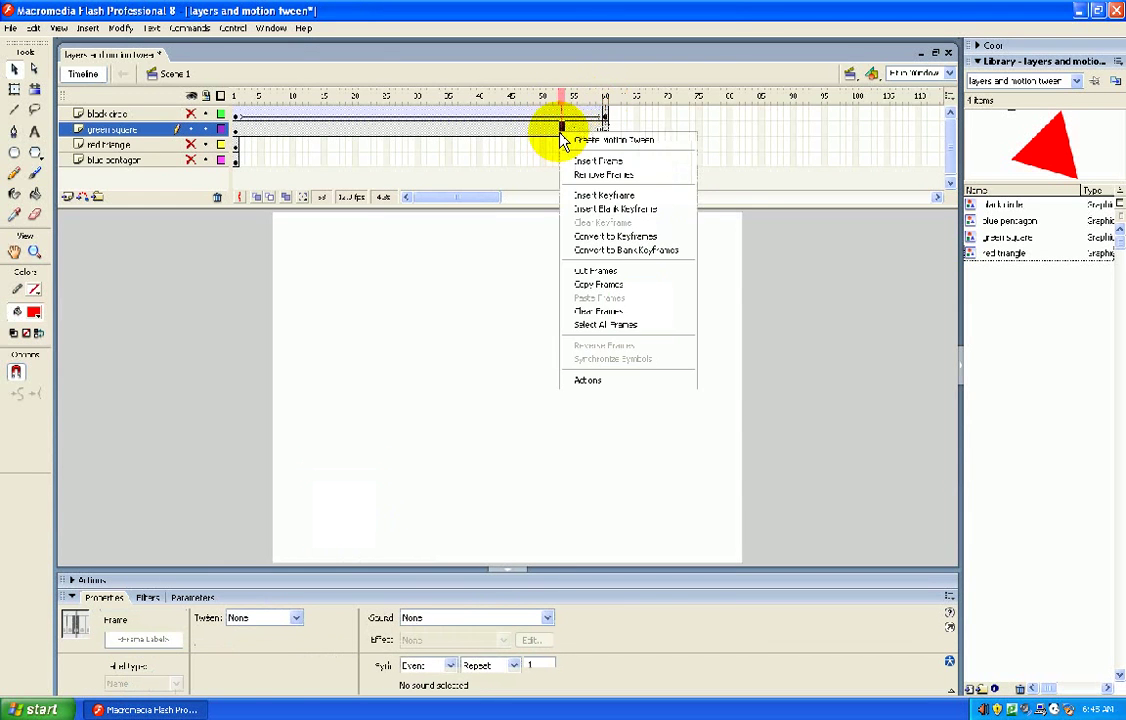
left_click(580, 139)
left_click(565, 97)
left_click_drag(549, 105, 234, 96)
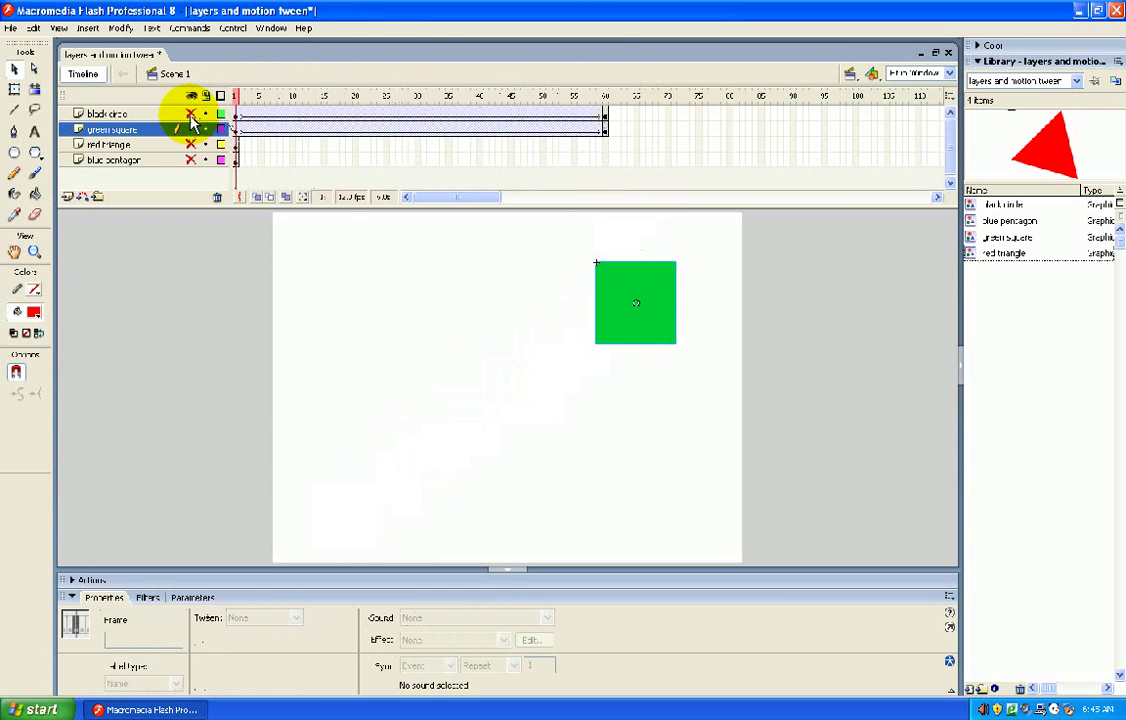
Unhide the black circle layer, play both tweens together, and save the document via File > Save
left_click(191, 114)
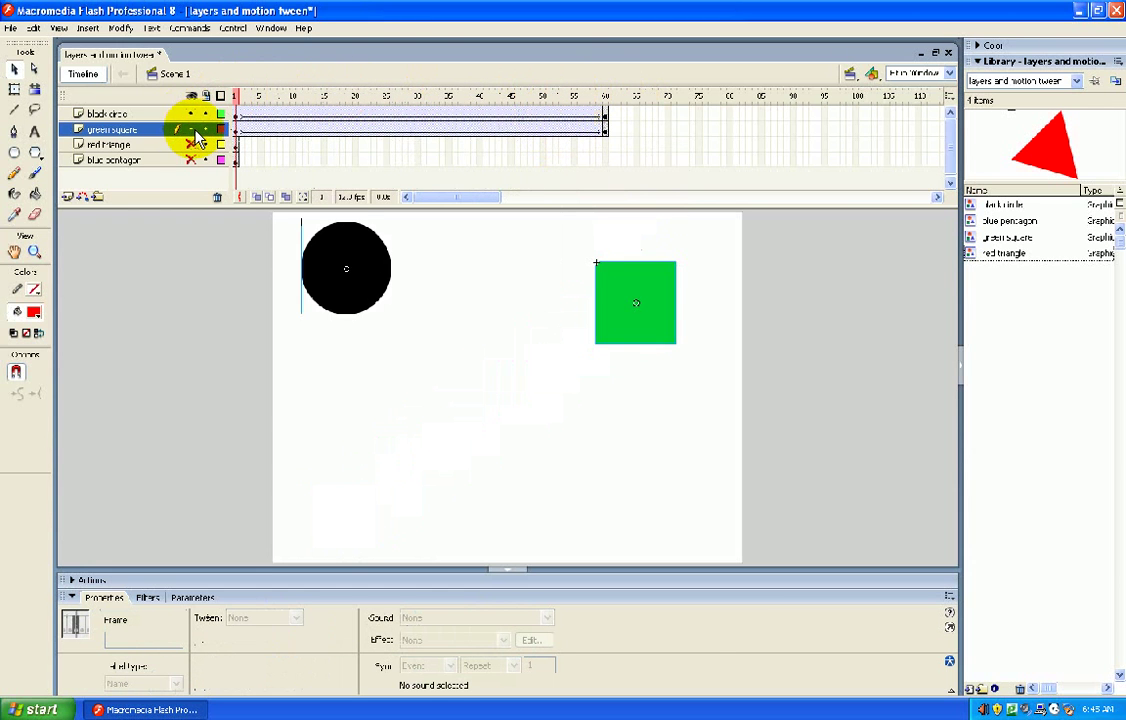
key("Return")
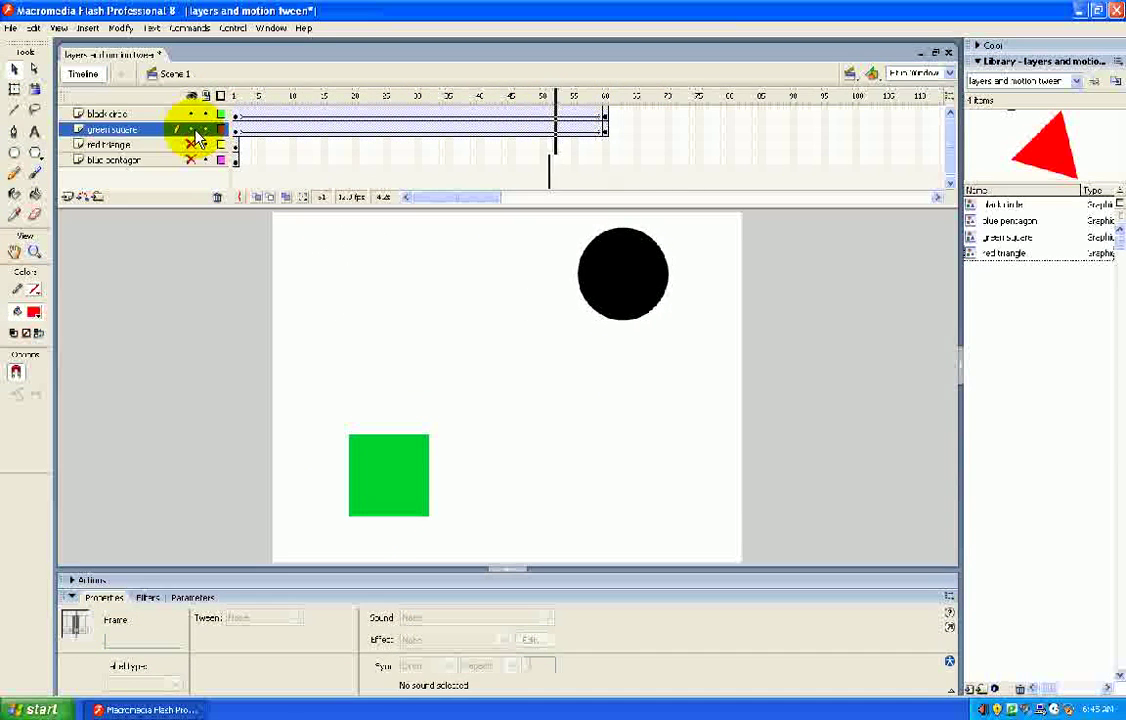
left_click(14, 28)
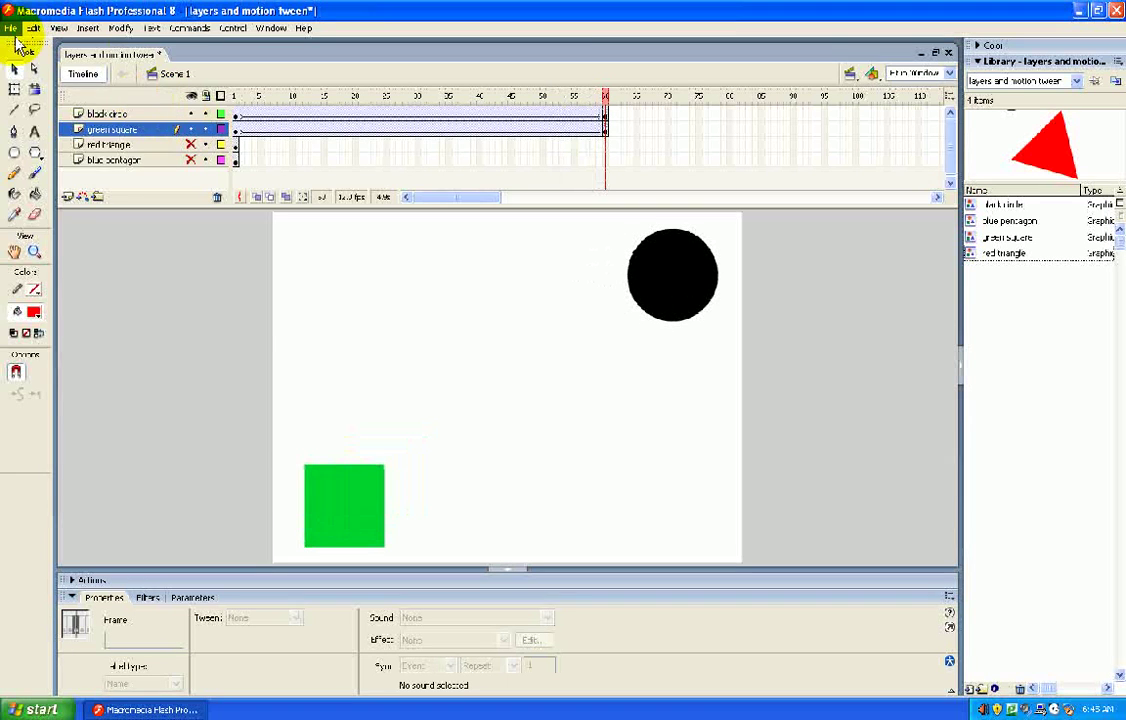
left_click(35, 135)
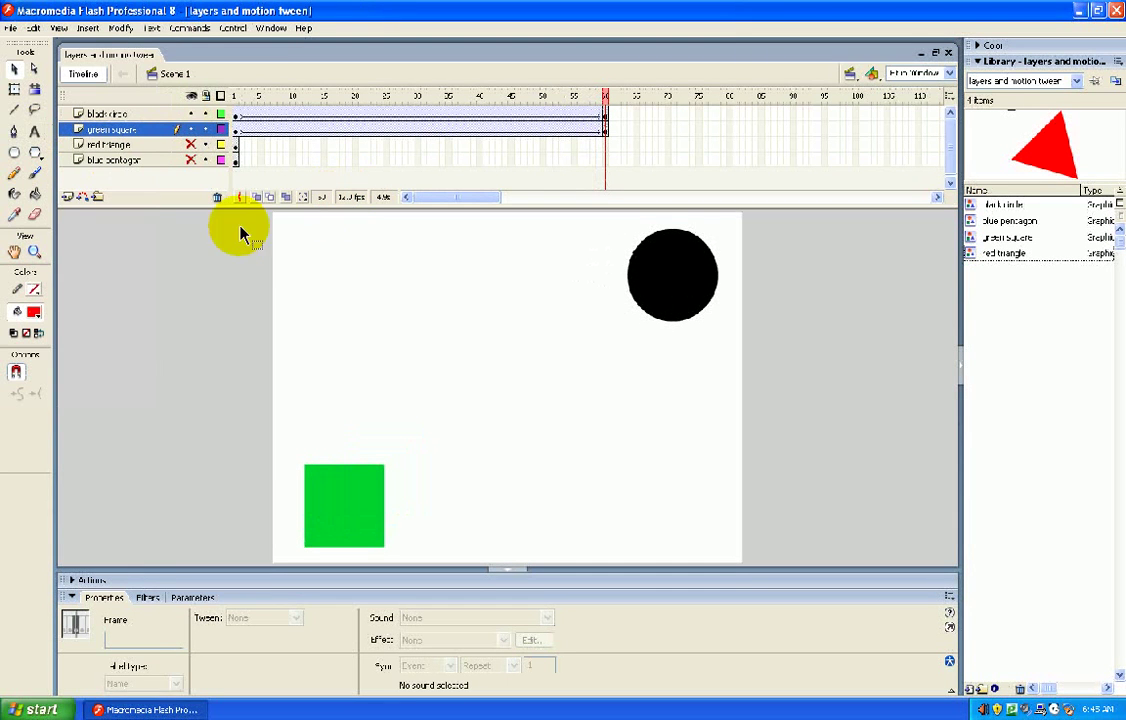
Hide the green square and black circle layers to isolate the red triangle layer
left_click(221, 147)
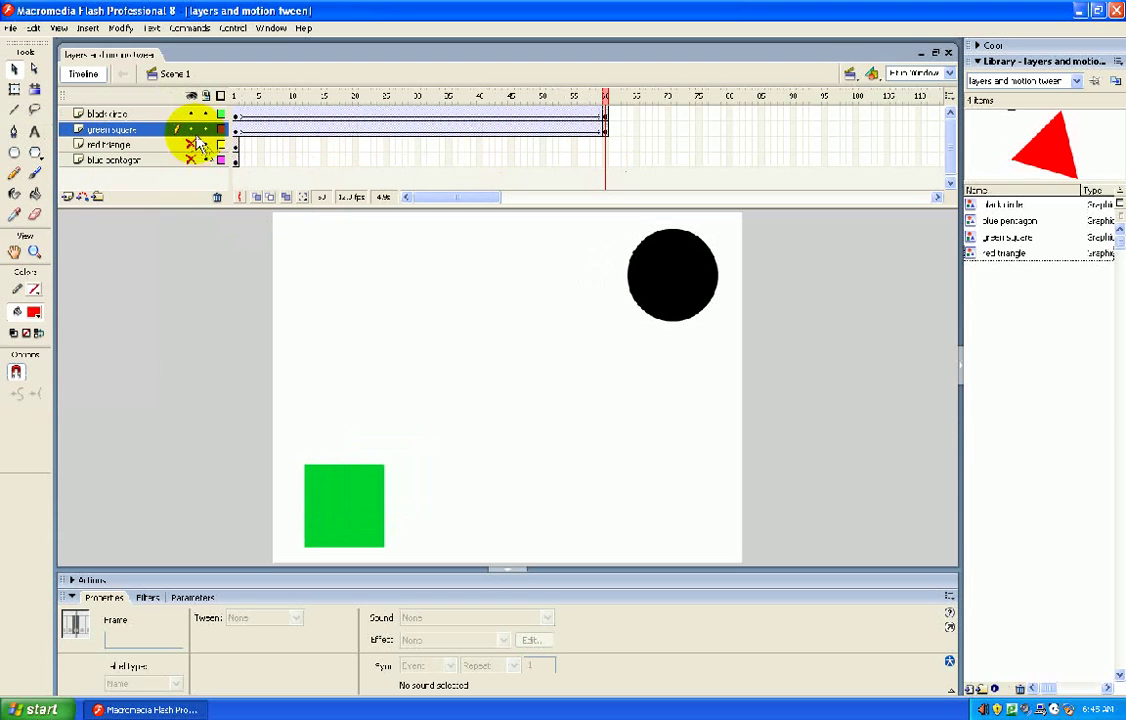
left_click(190, 129)
left_click(190, 114)
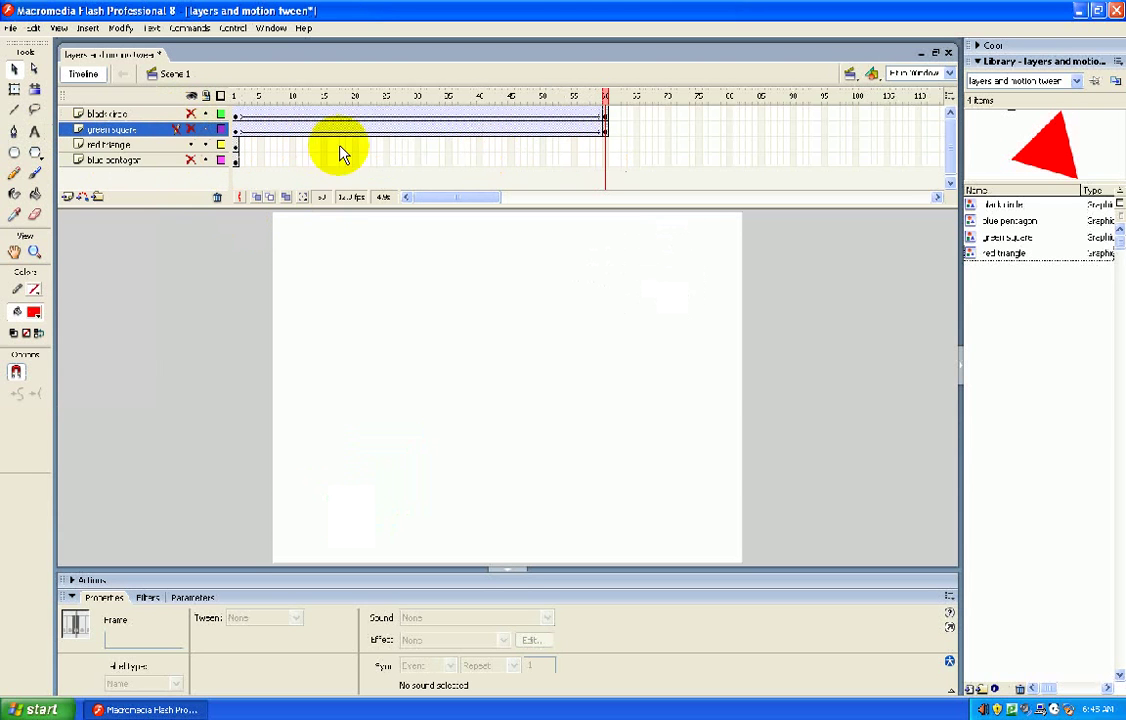
left_click(418, 147)
left_click(536, 145)
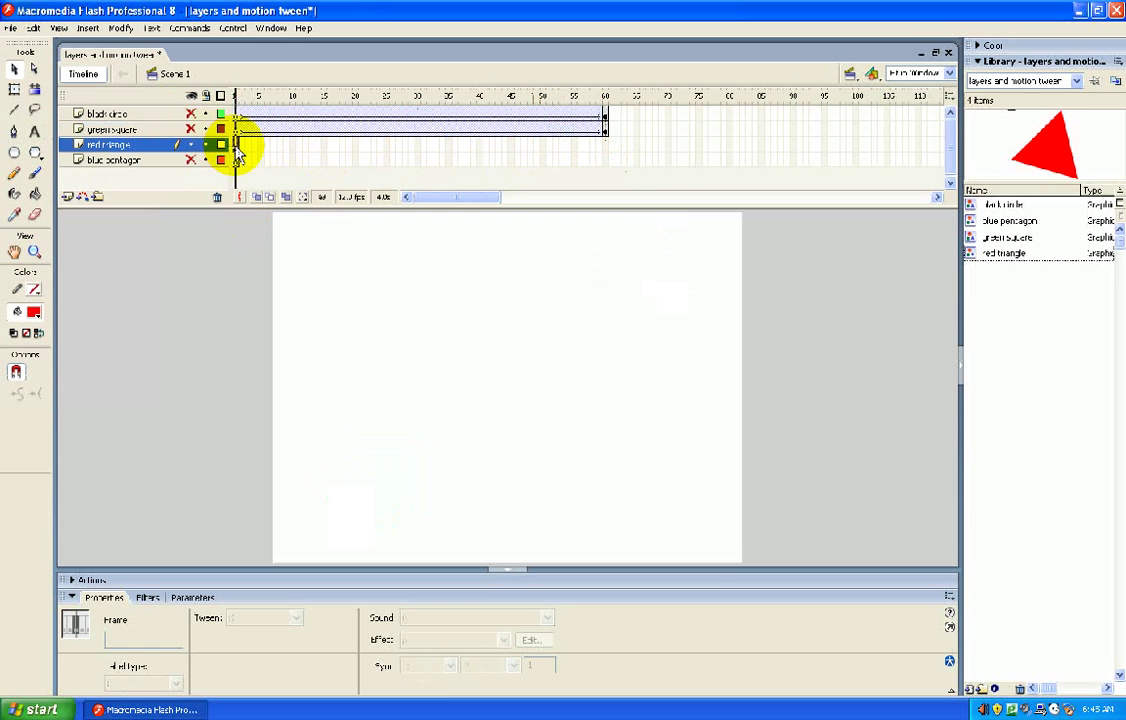
left_click(234, 145)
Add a keyframe at frame 60 with the red triangle moved to the bottom-right corner
left_click(607, 148)
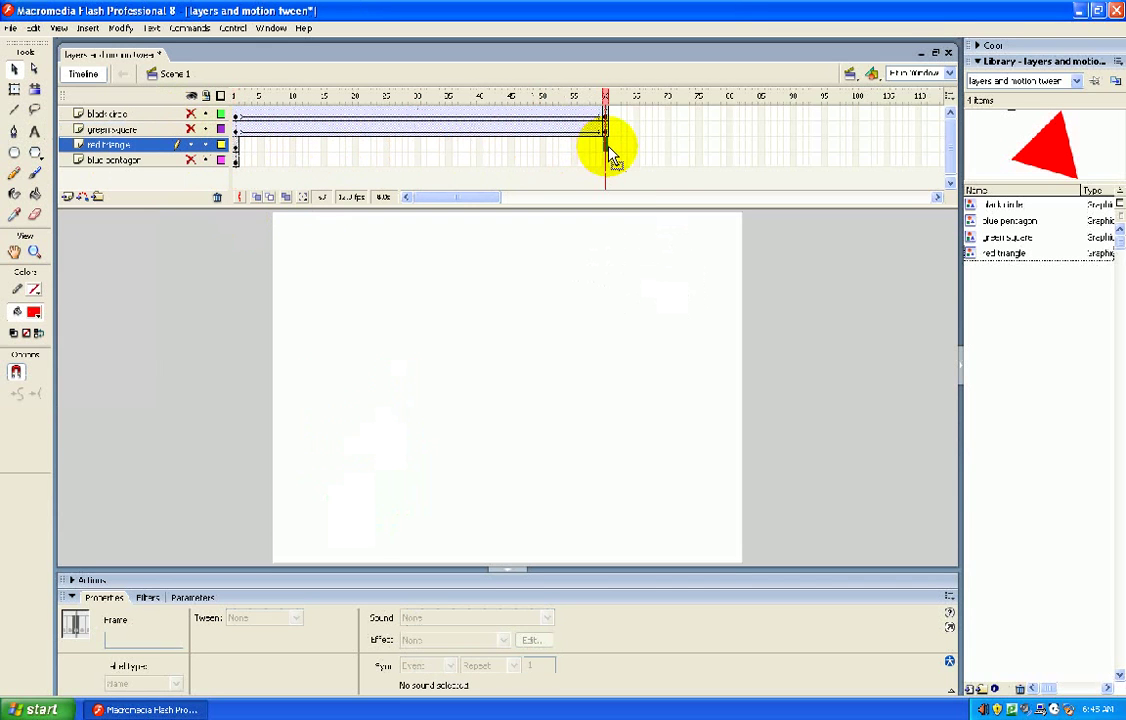
key("F6")
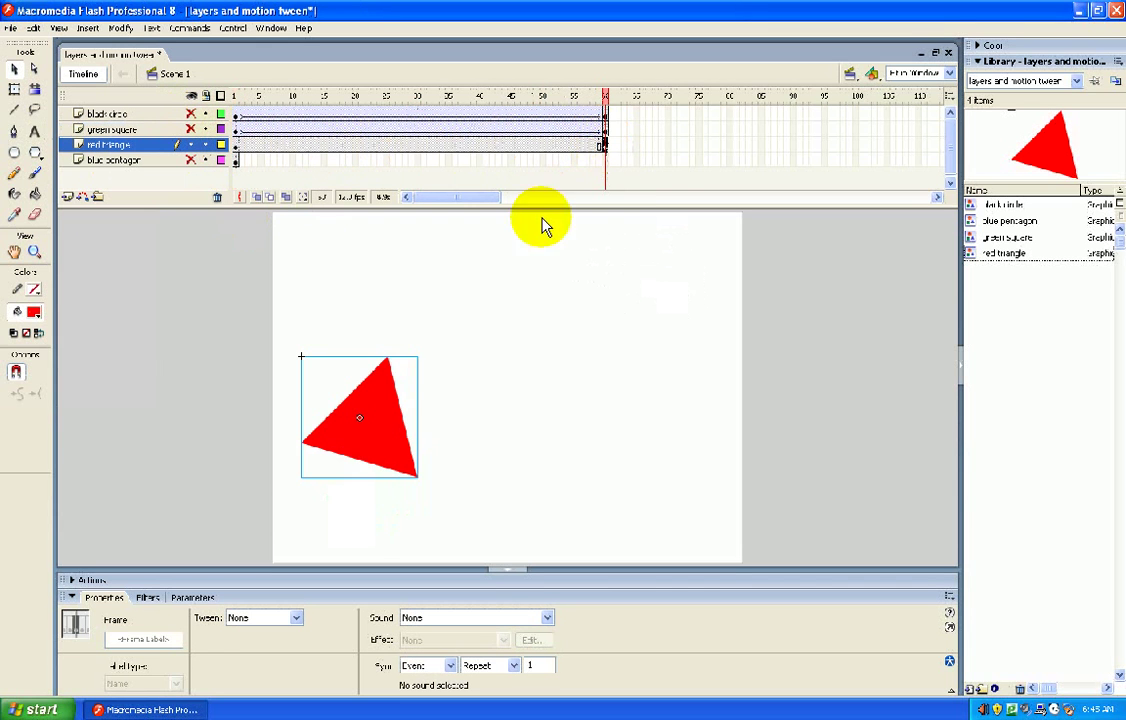
left_click_drag(378, 440, 688, 517)
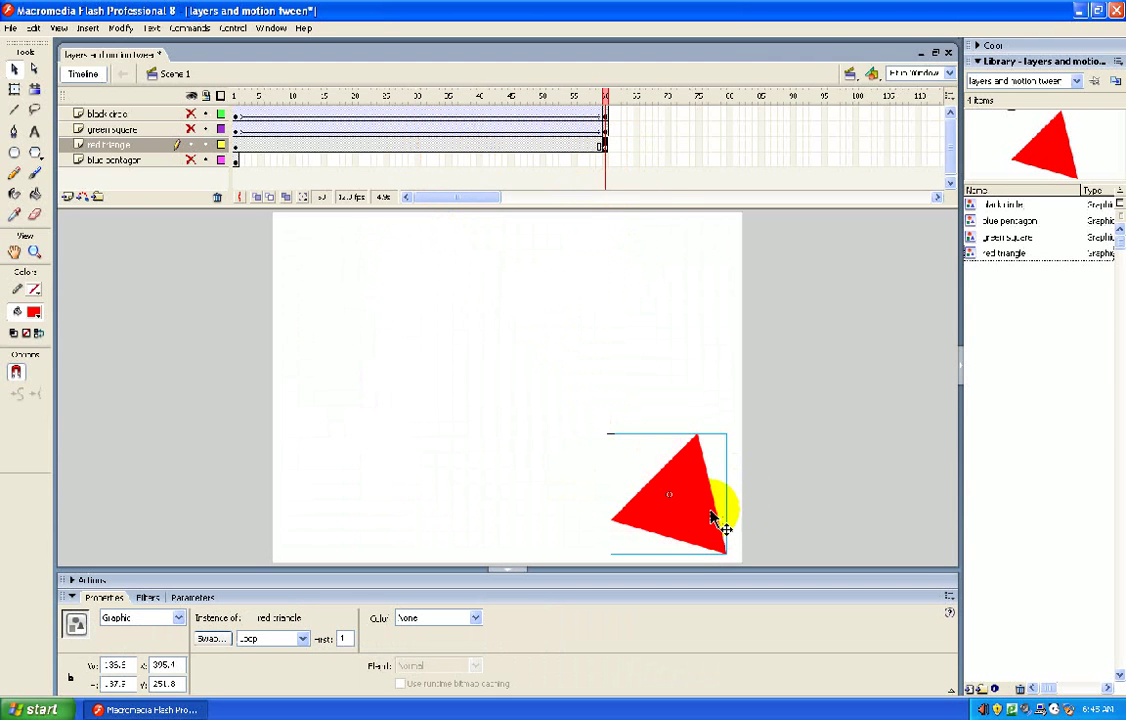
Create a motion tween across the triangle's frames 1–60 and preview its movement
left_click(510, 150)
right_click(510, 146)
left_click(518, 155)
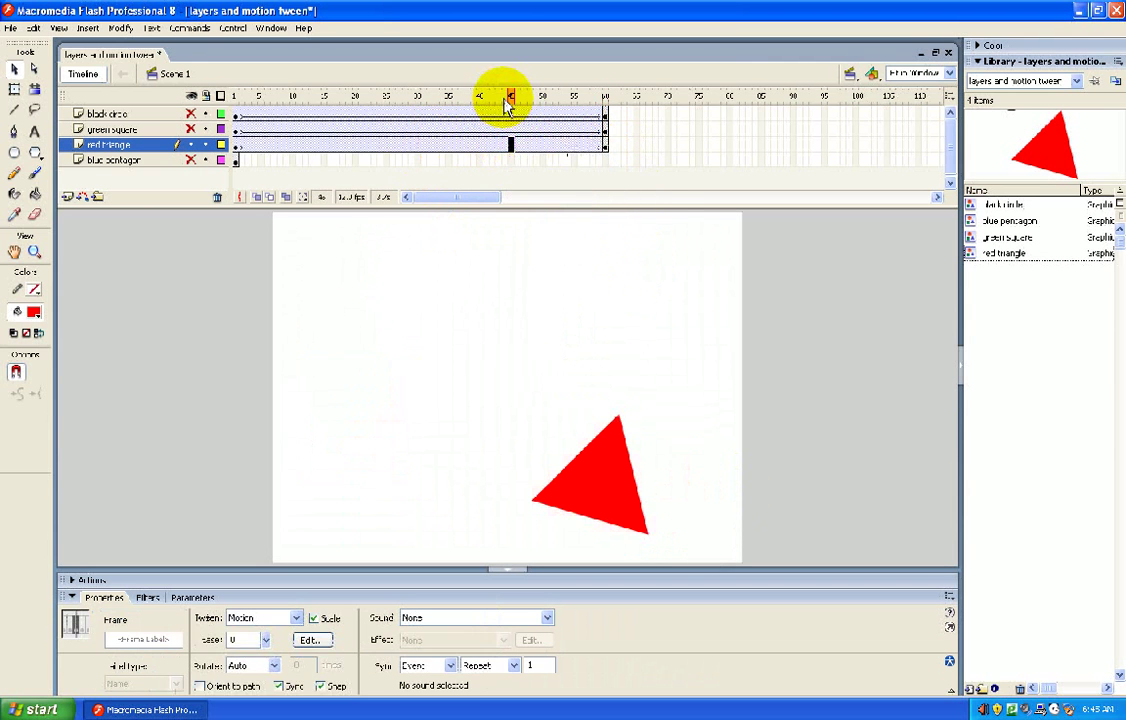
left_click_drag(510, 99, 573, 101)
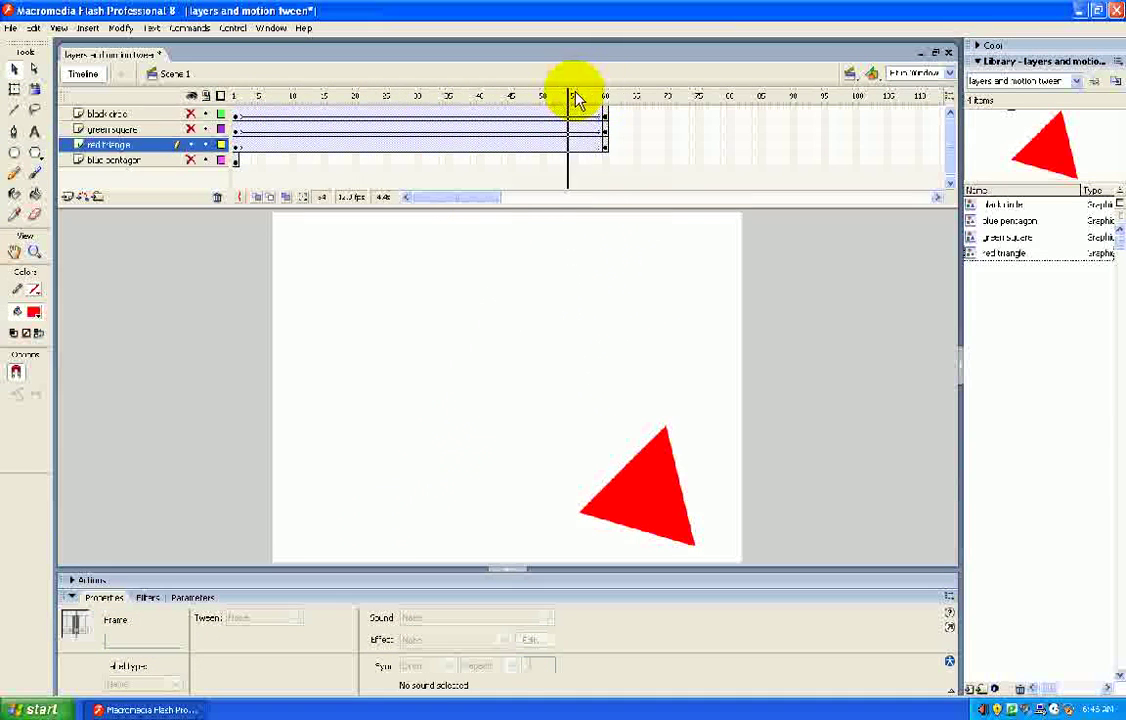
left_click(237, 145)
Hide the red triangle layer and show the blue pentagon layer
left_click(189, 146)
left_click(192, 160)
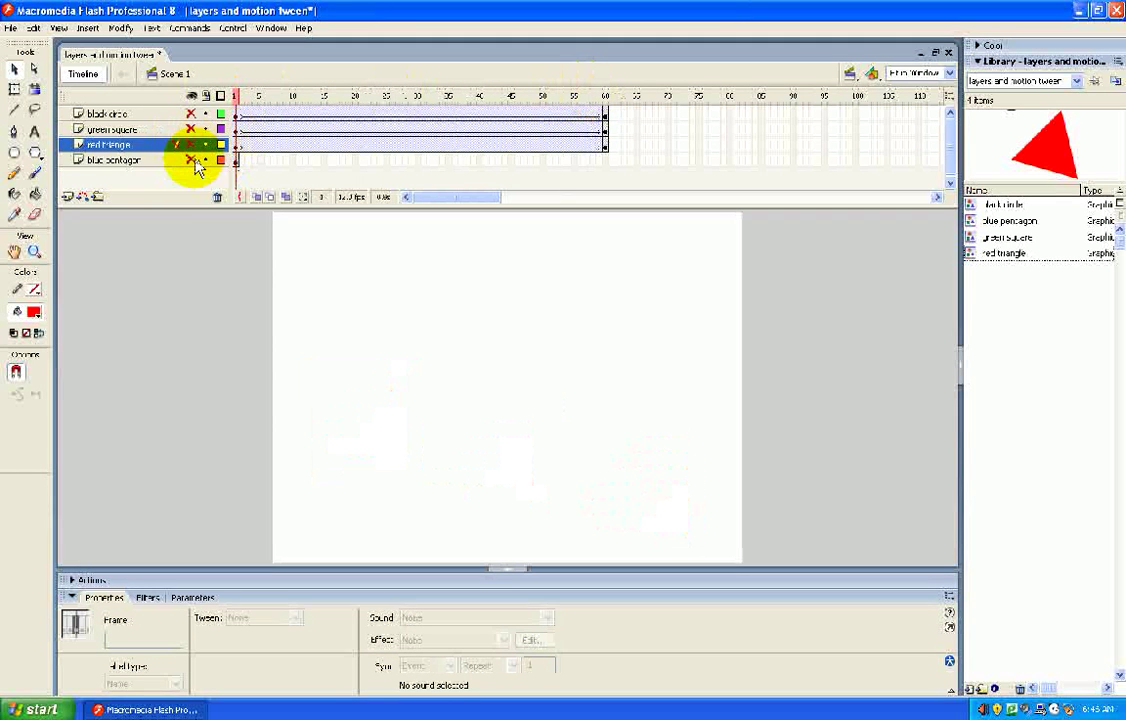
left_click(192, 161)
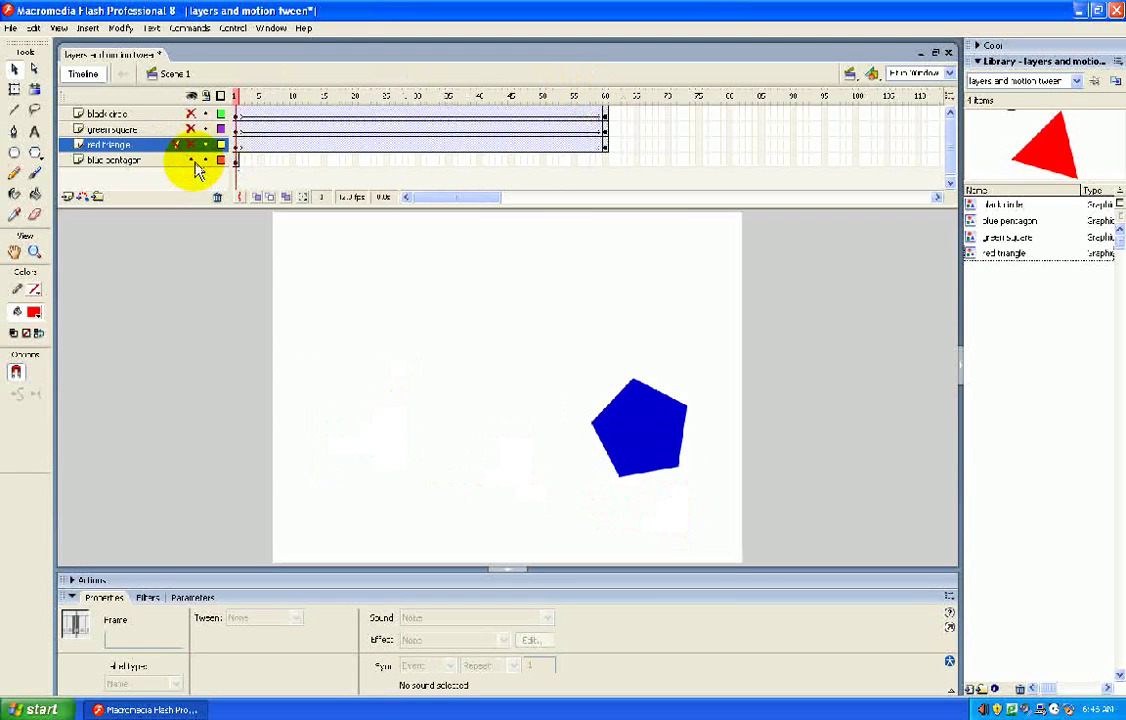
Add a keyframe at frame 60 with the blue pentagon moved to the top-left corner
left_click(606, 161)
left_click(604, 160)
key("F6")
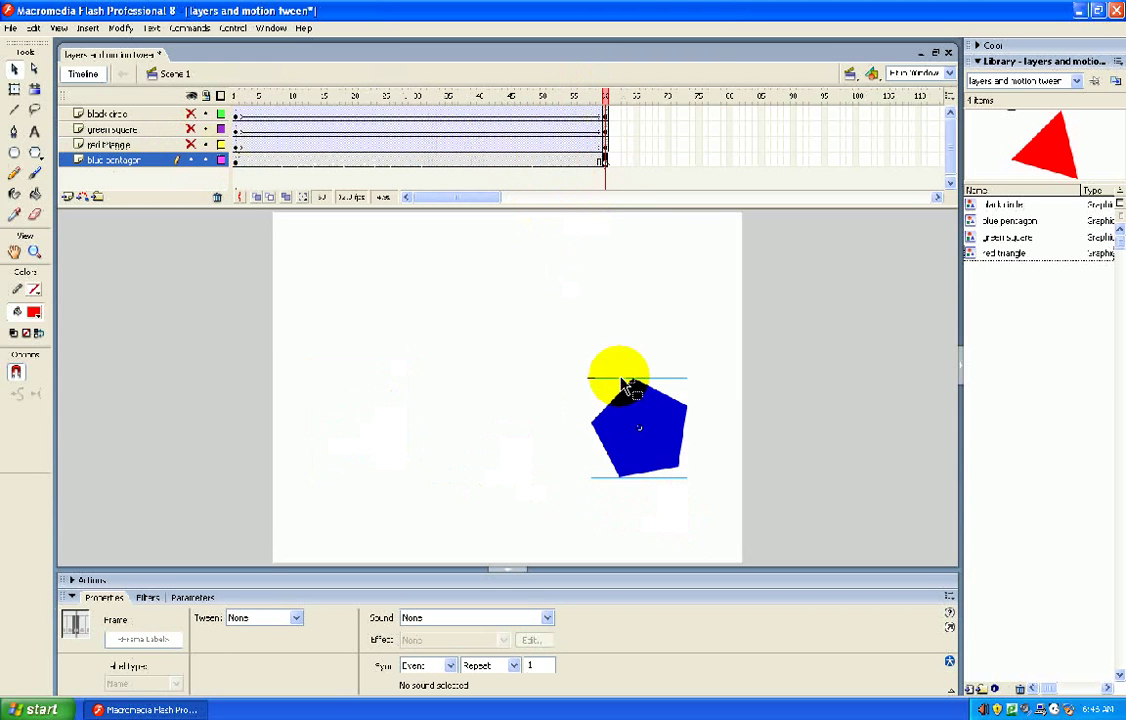
left_click_drag(646, 450, 338, 293)
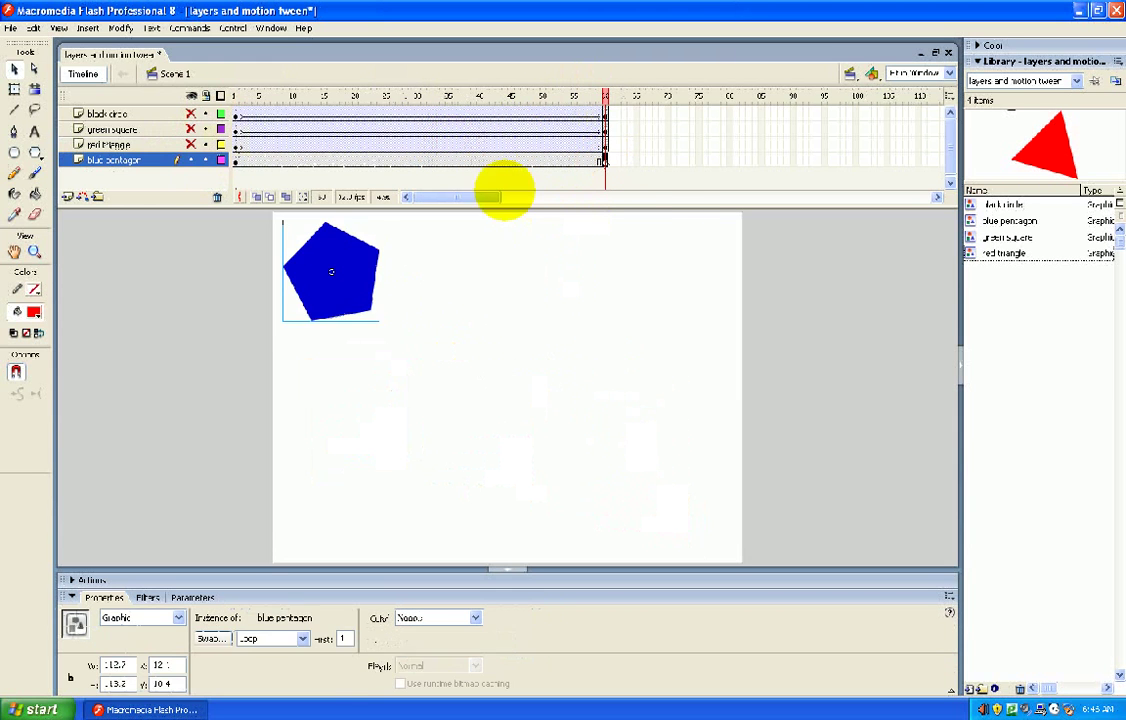
Create a motion tween across the pentagon's frames 1–60 and preview its movement
left_click(468, 160)
right_click(468, 160)
left_click(490, 166)
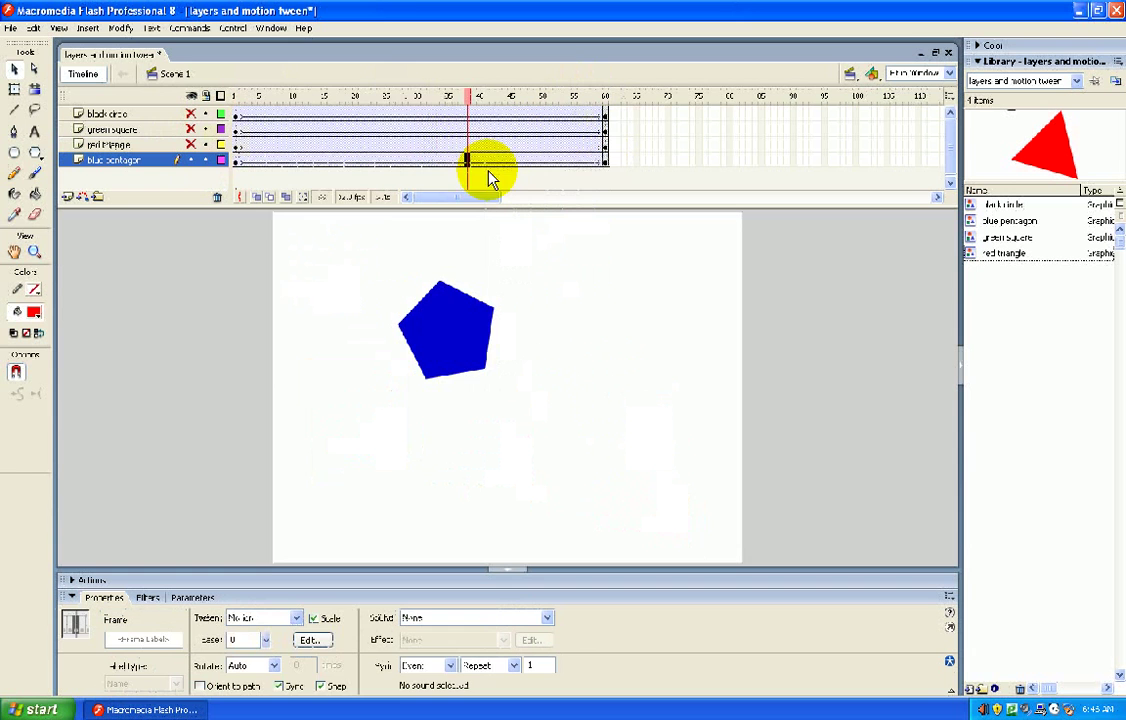
left_click_drag(477, 106, 240, 97)
Unhide the triangle, square and circle layers, play the four-shape animation, and save the document
left_click(191, 144)
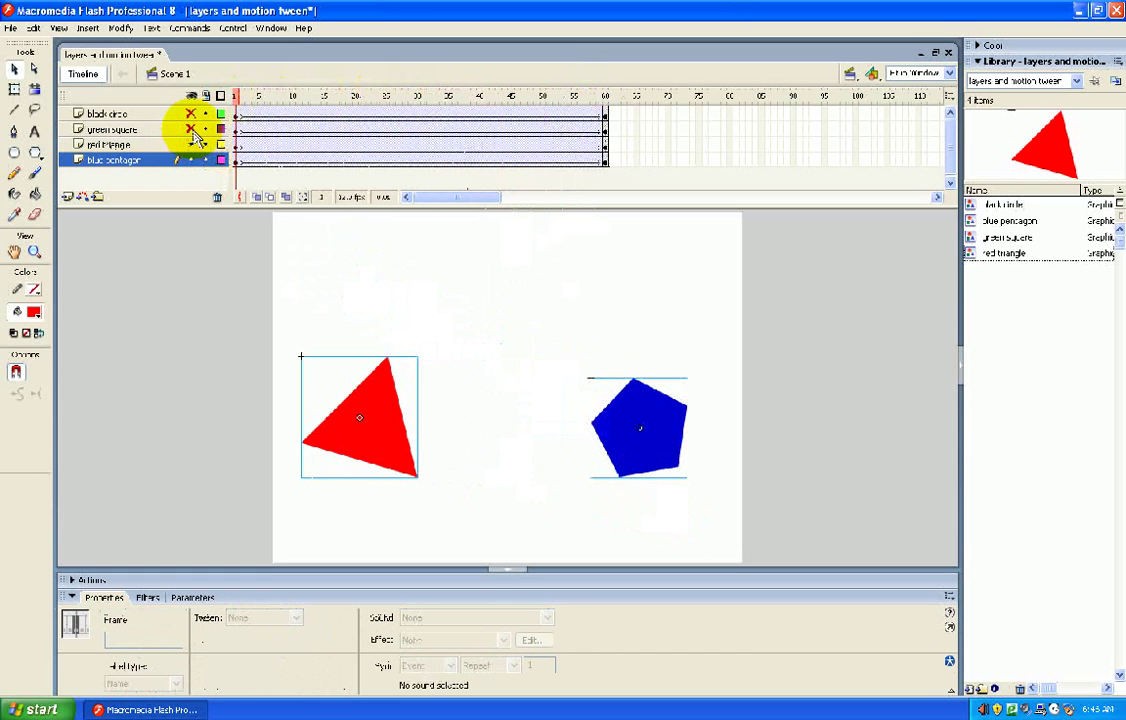
left_click(191, 129)
left_click(191, 113)
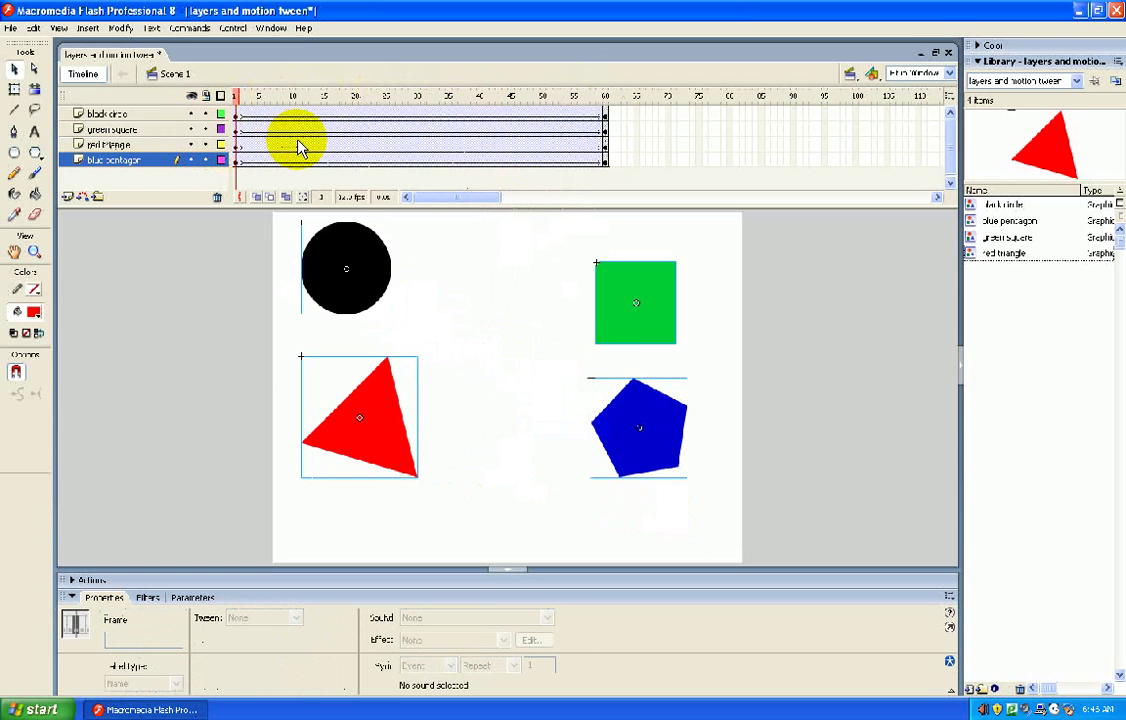
key("Return")
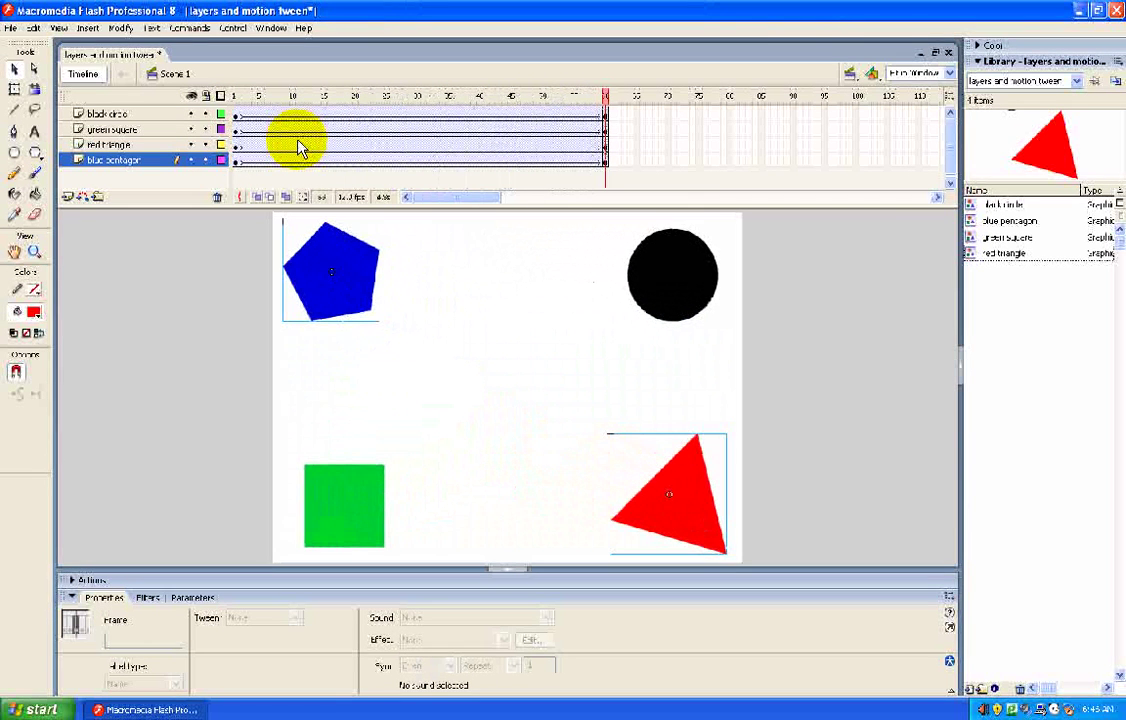
left_click(10, 27)
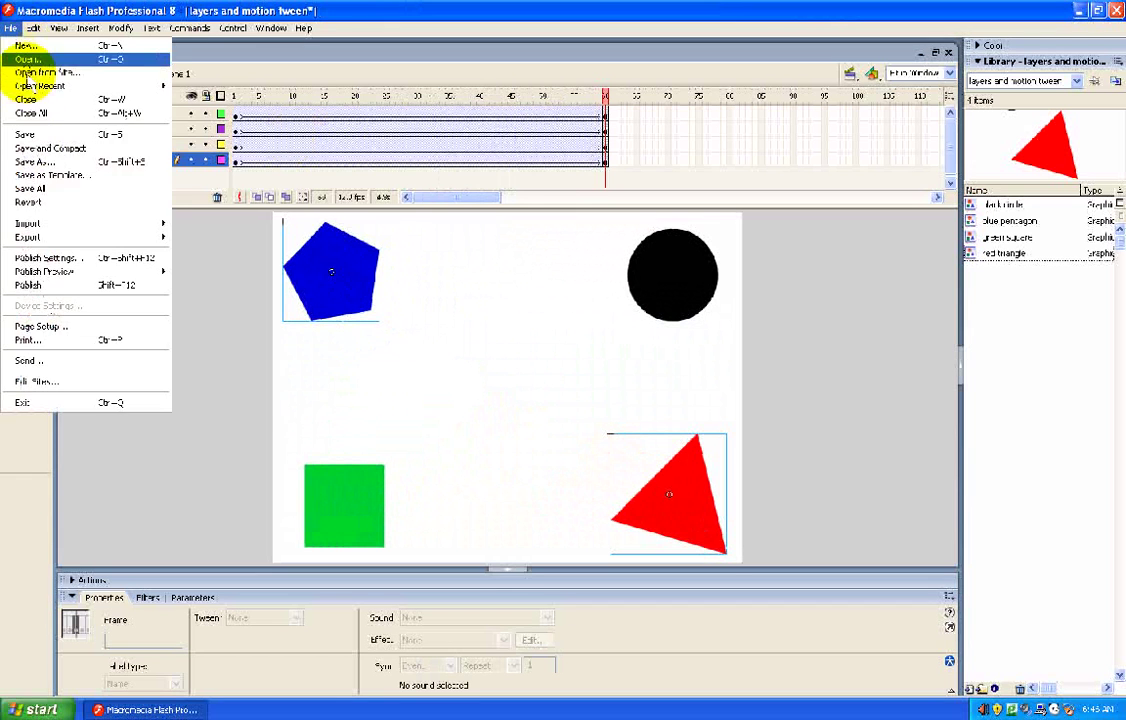
left_click(70, 134)
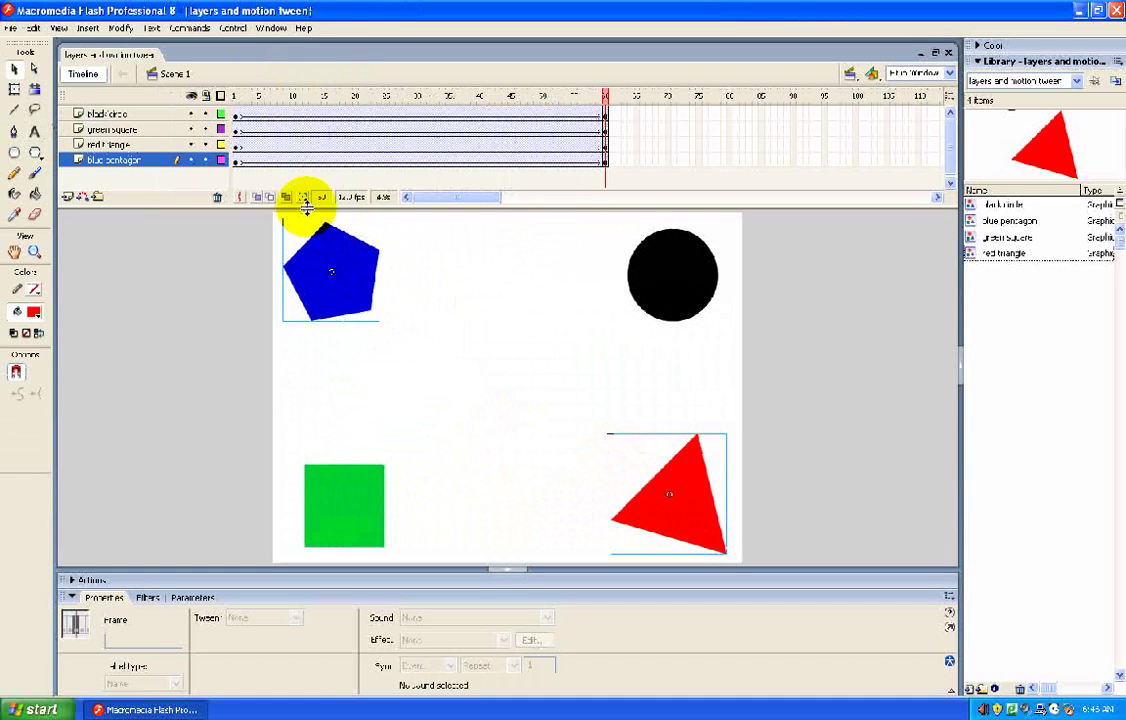